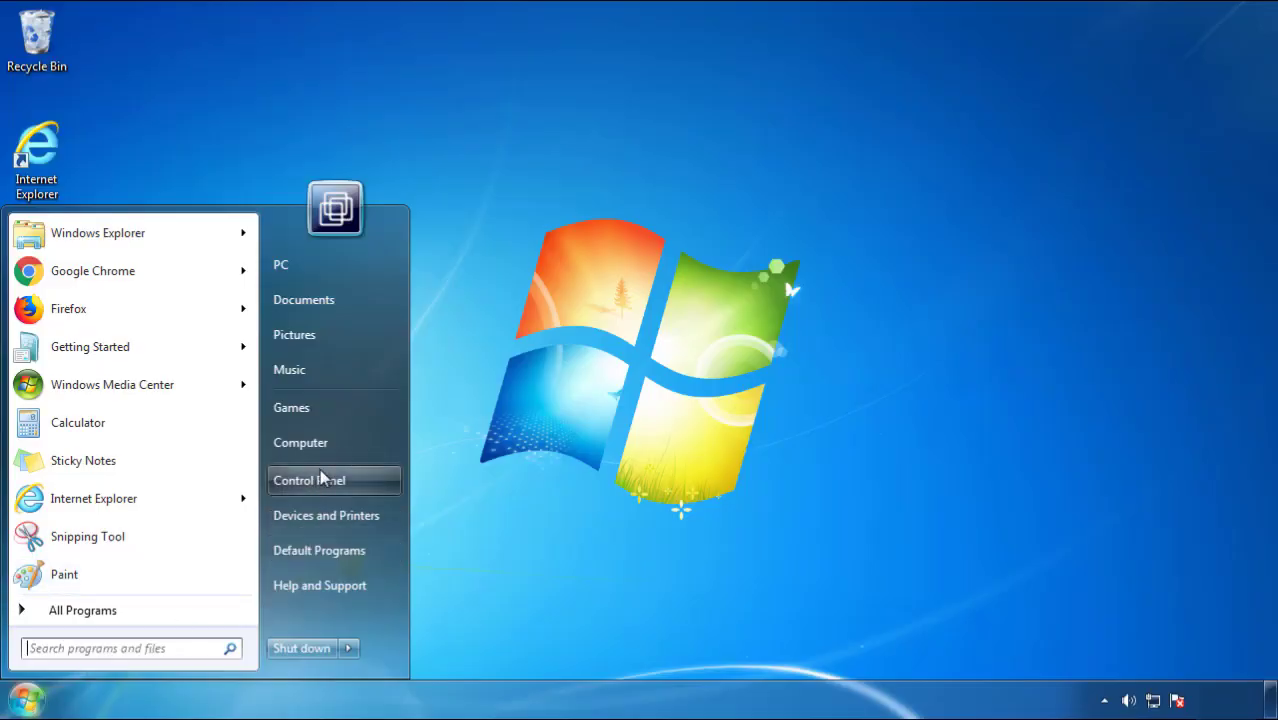
# Open Programs and Features from Control Panel and sort it by Installed On, newest first
pyautogui.click(320, 478)
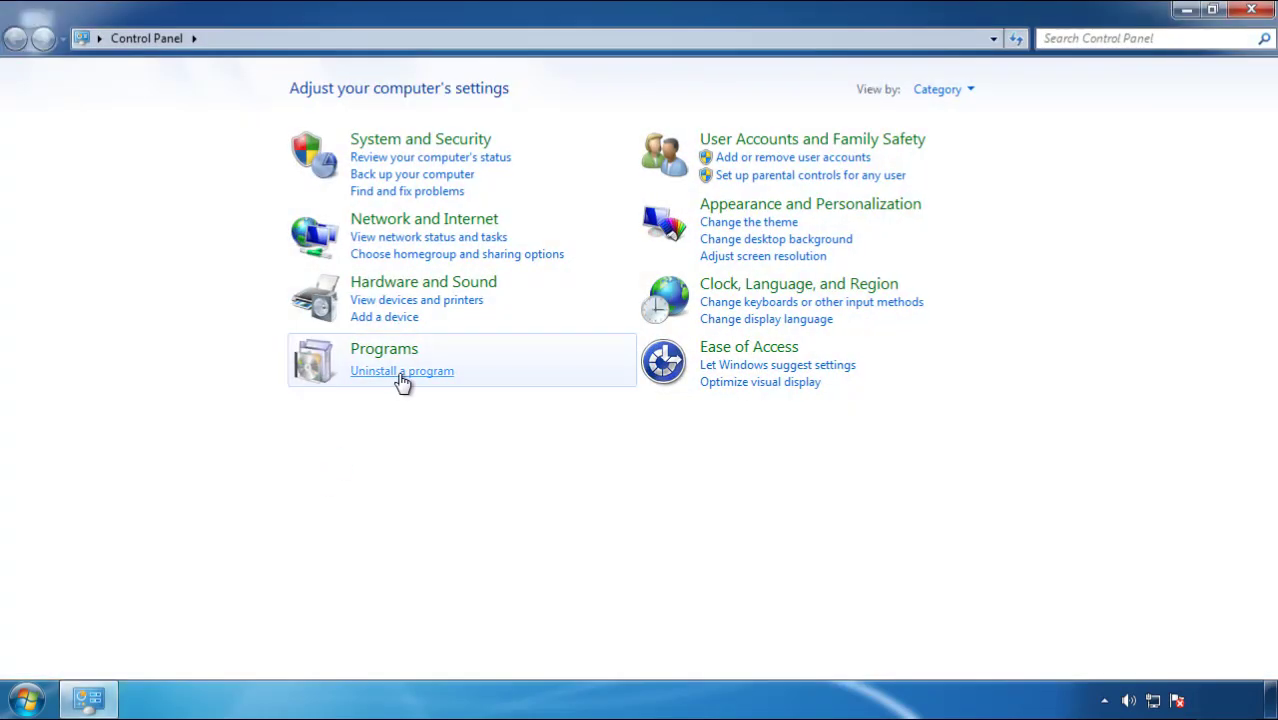
pyautogui.click(399, 374)
pyautogui.click(752, 190)
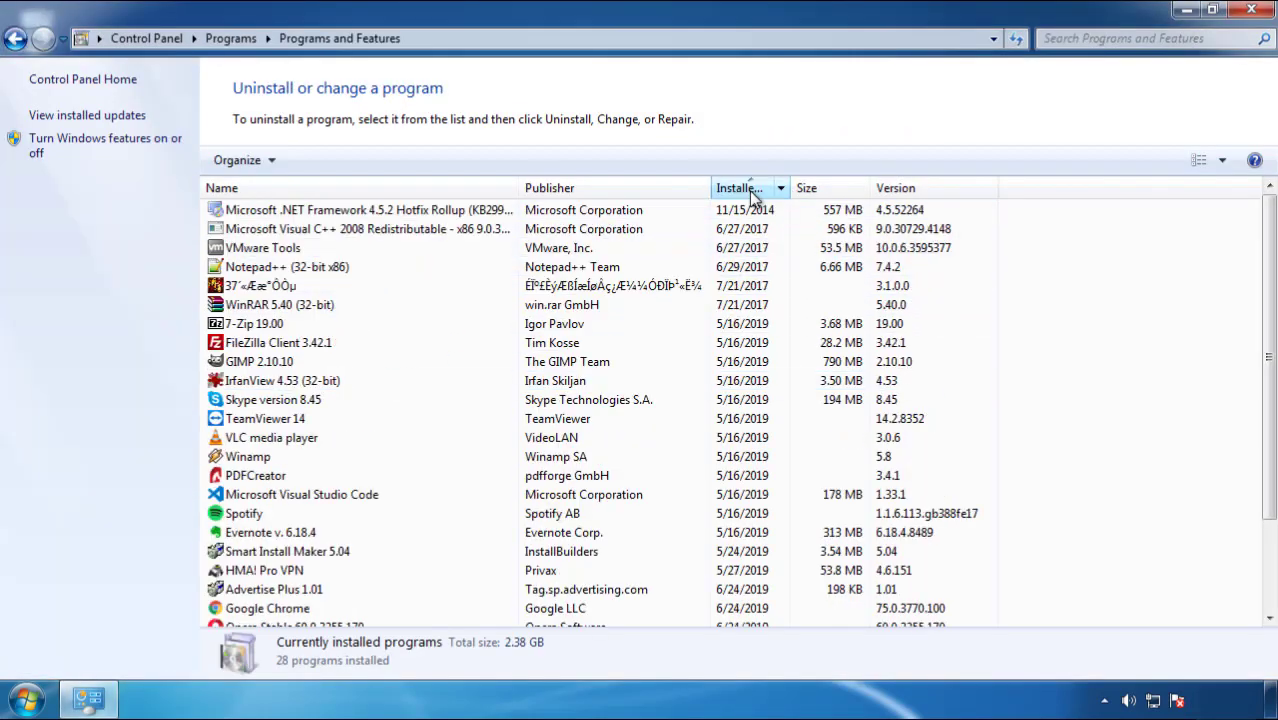
pyautogui.click(748, 190)
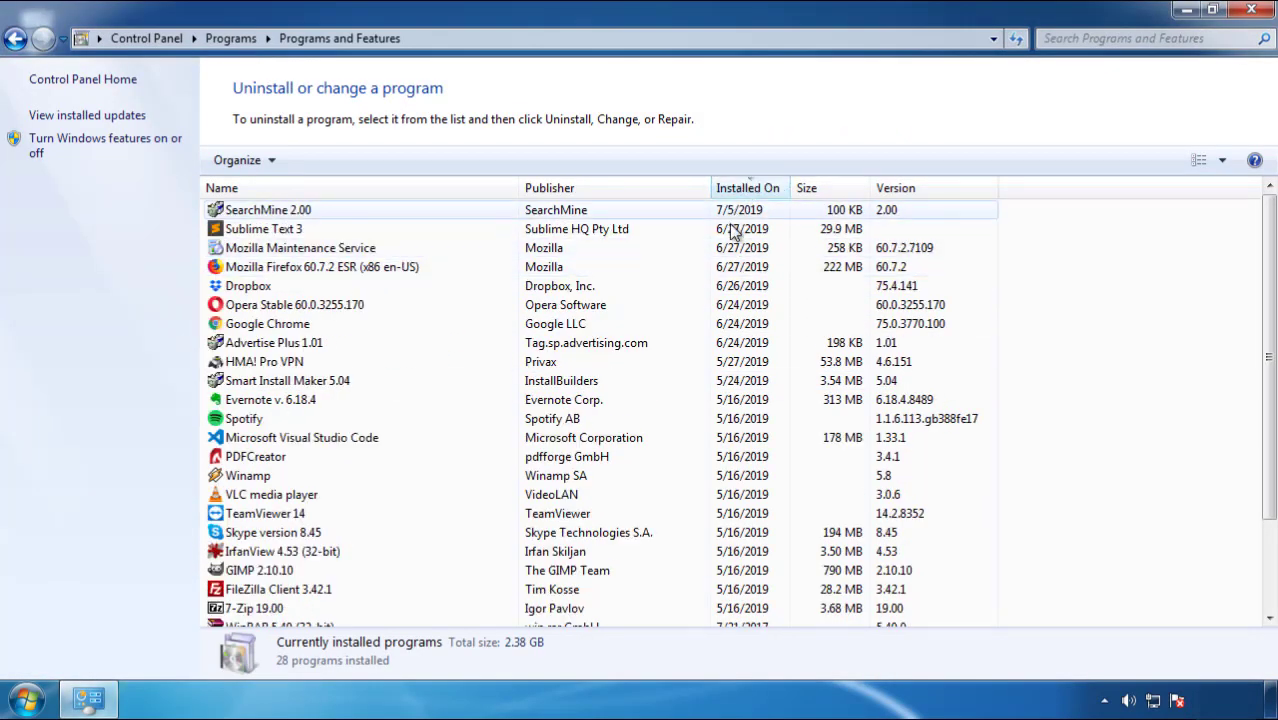
# Uninstall SearchMine 2.00 by confirming and finishing its uninstall wizard
pyautogui.click(270, 212)
pyautogui.click(318, 160)
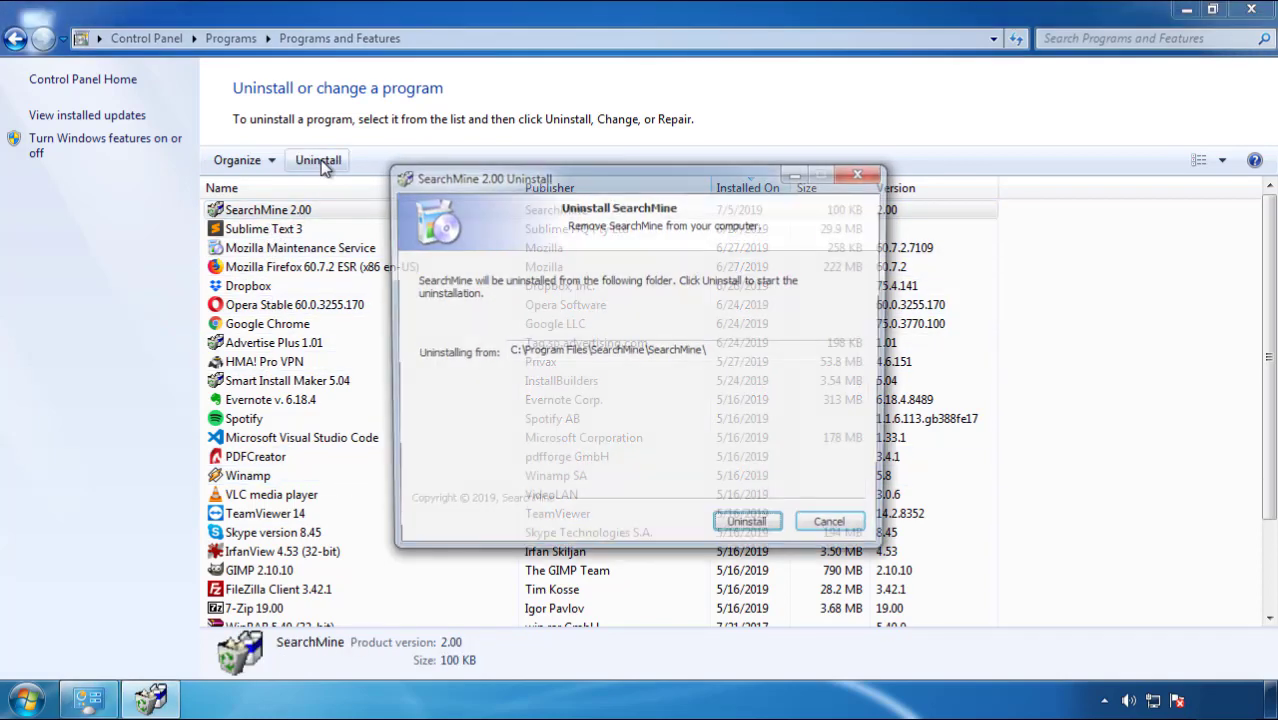
pyautogui.click(744, 532)
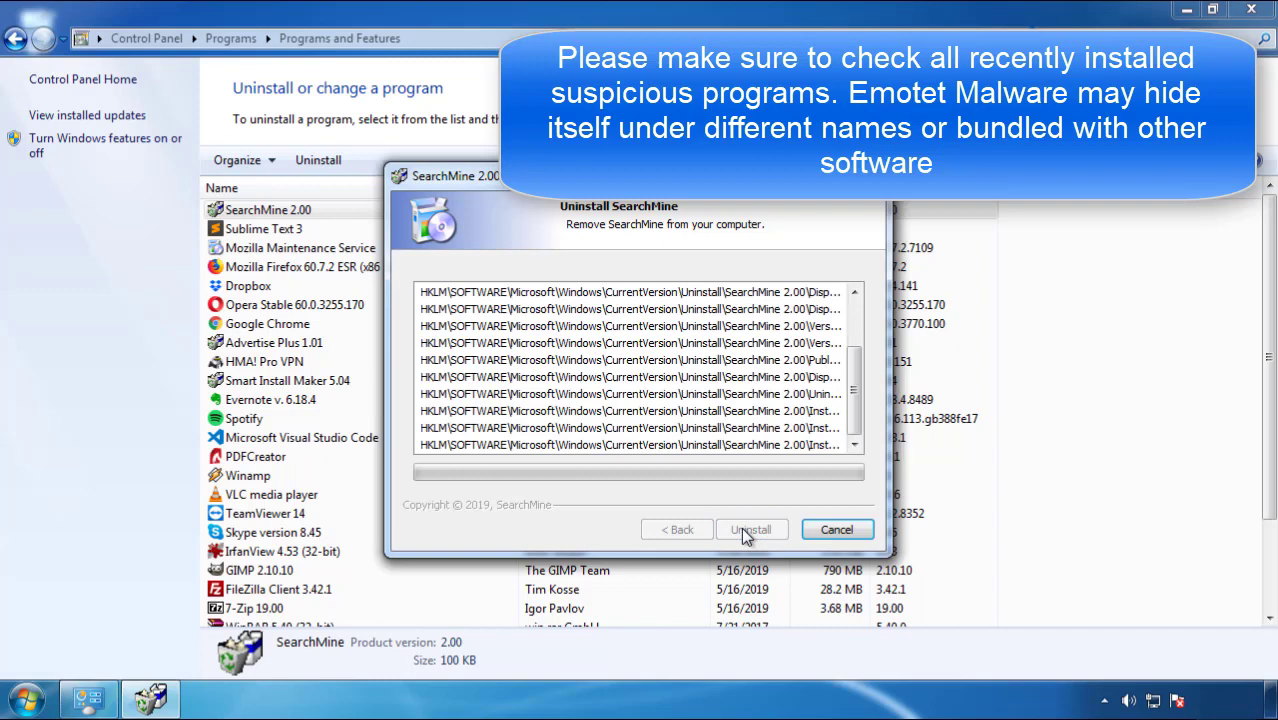
pyautogui.click(748, 530)
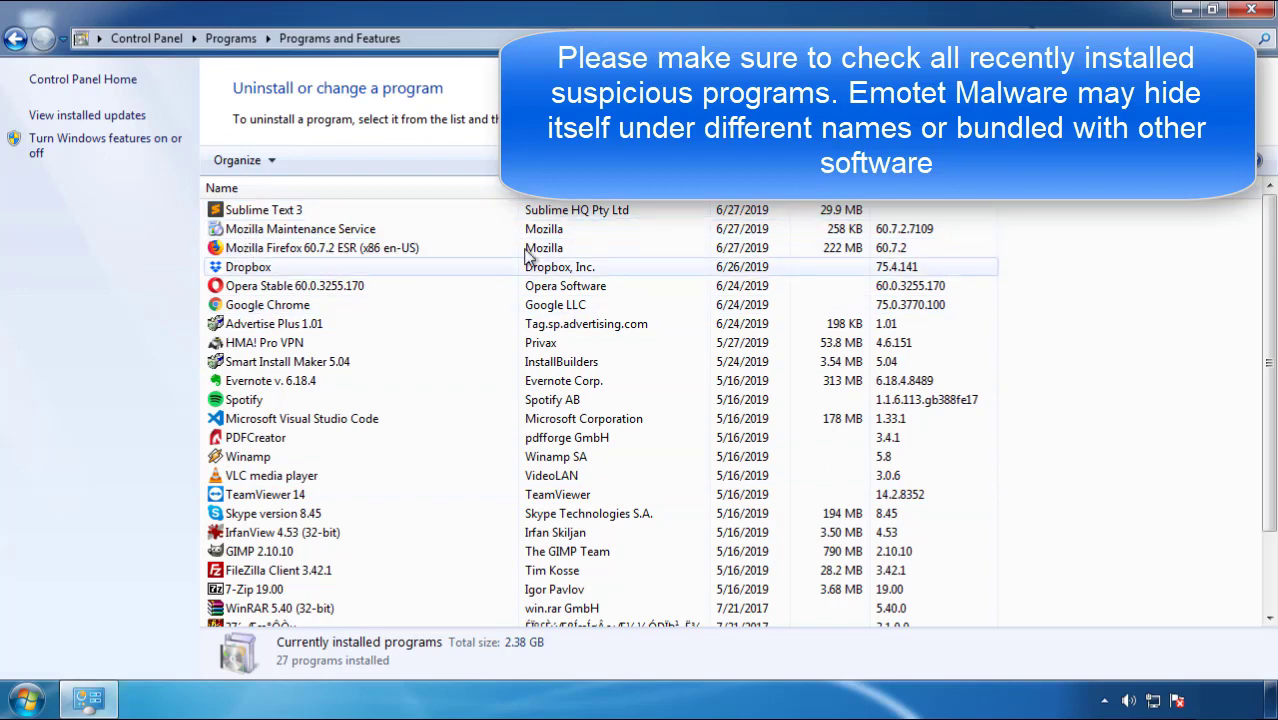
# Close Programs and Features and restart Windows from the Start menu's shut-down options
pyautogui.click(1253, 12)
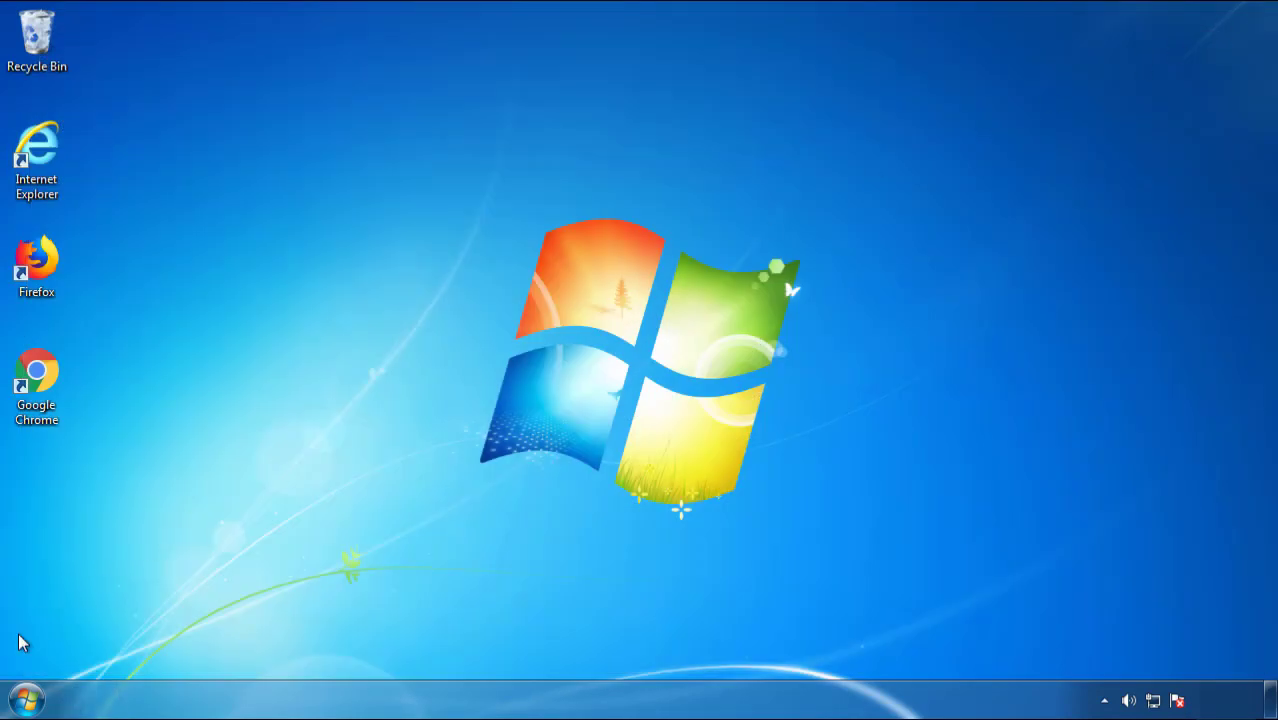
pyautogui.click(27, 700)
pyautogui.click(347, 650)
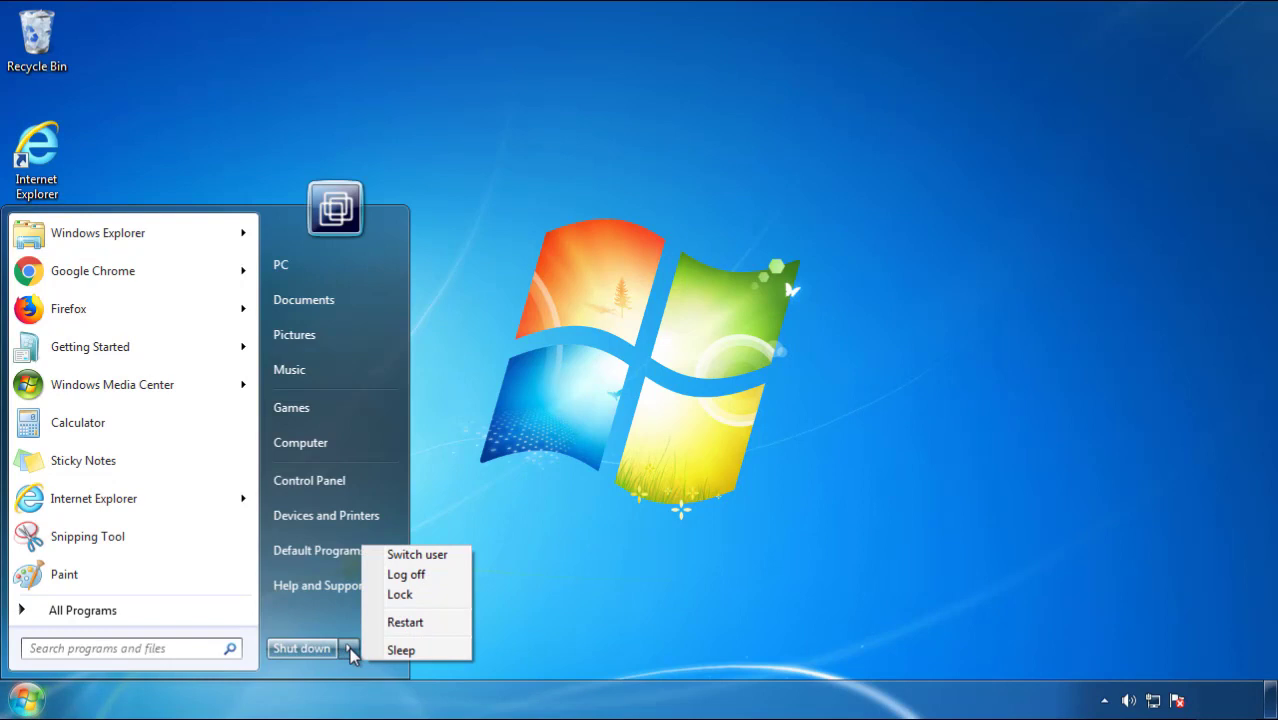
pyautogui.click(665, 548)
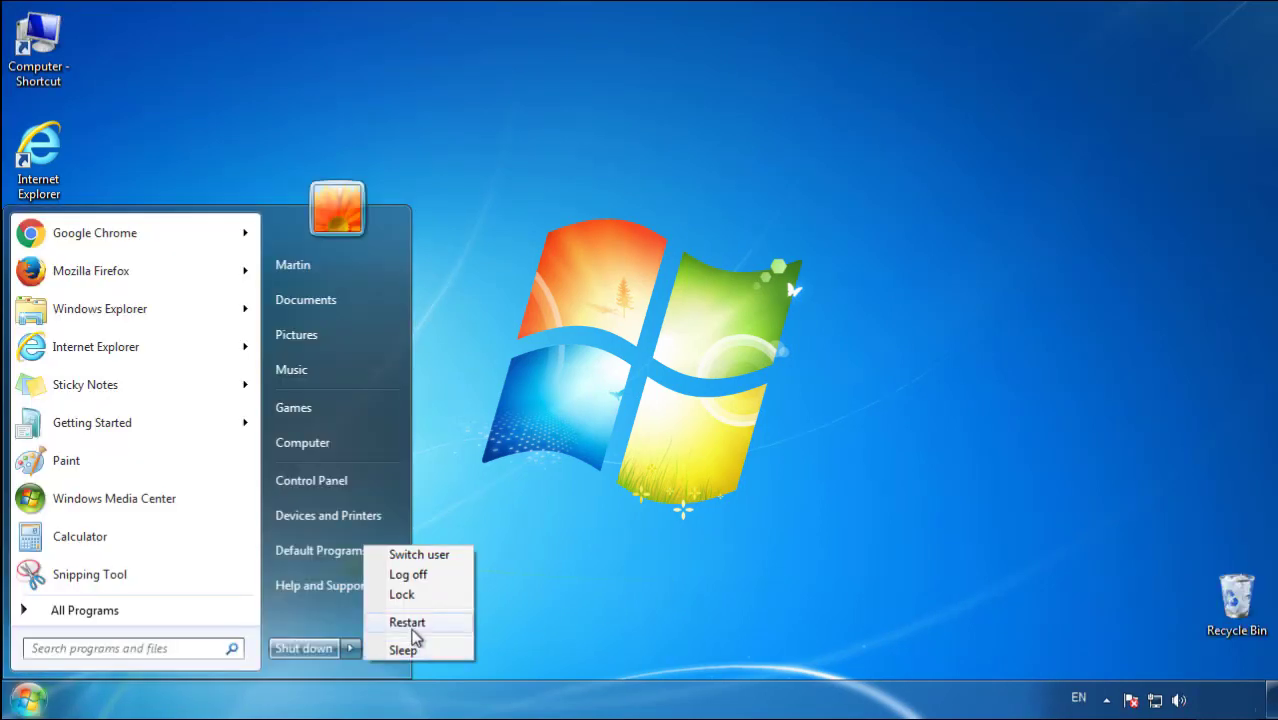
pyautogui.click(414, 630)
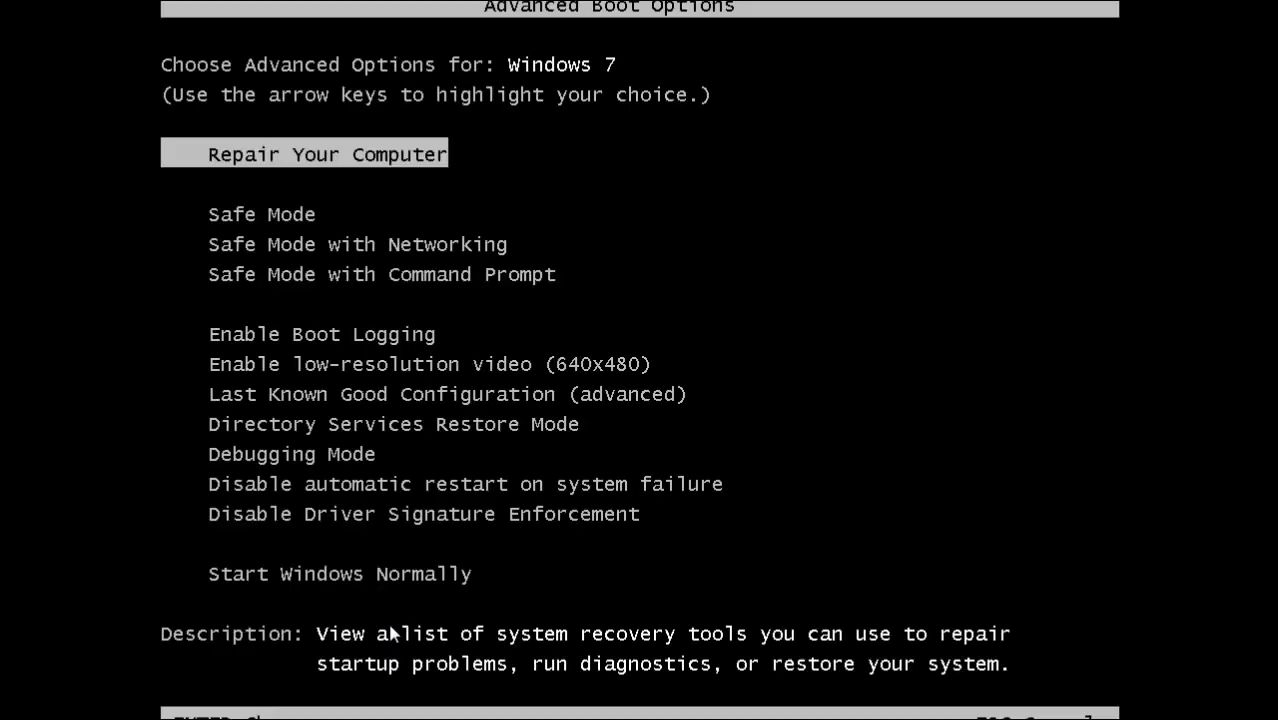
# Boot into Safe Mode, launch Firefox and decline making it the default browser
pyautogui.press('Down')
pyautogui.press('Return')
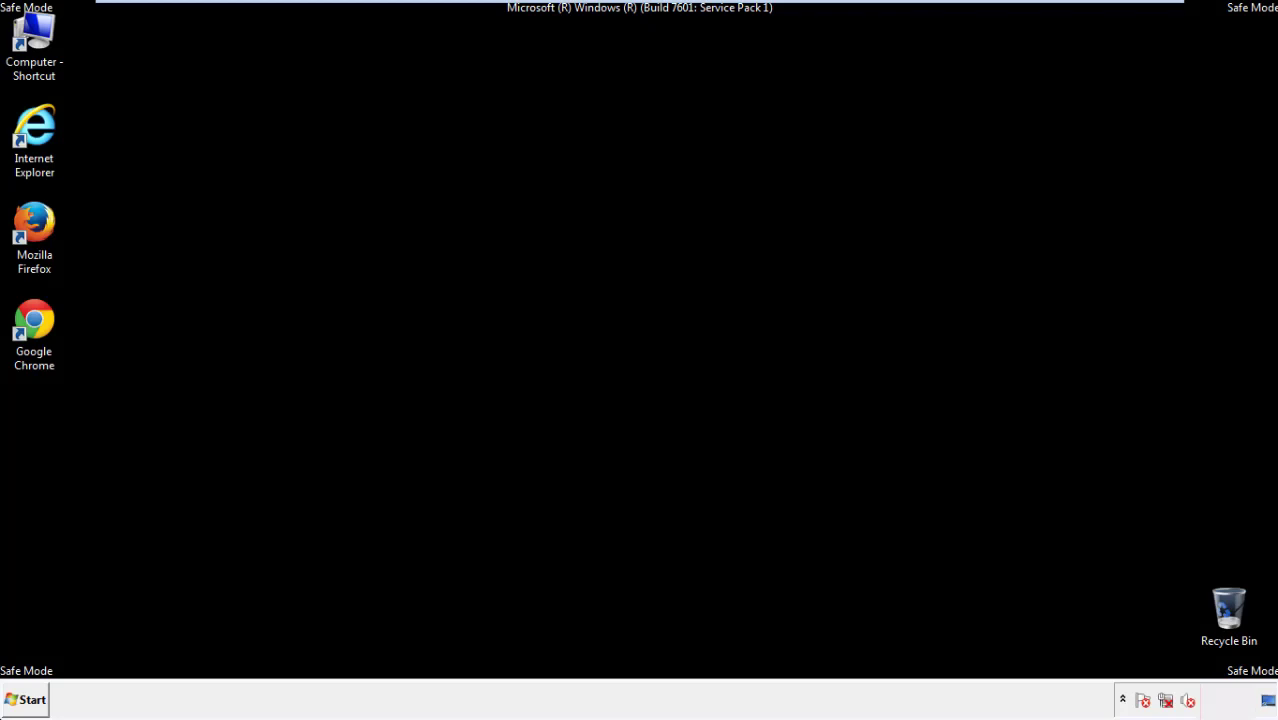
pyautogui.doubleClick(45, 233)
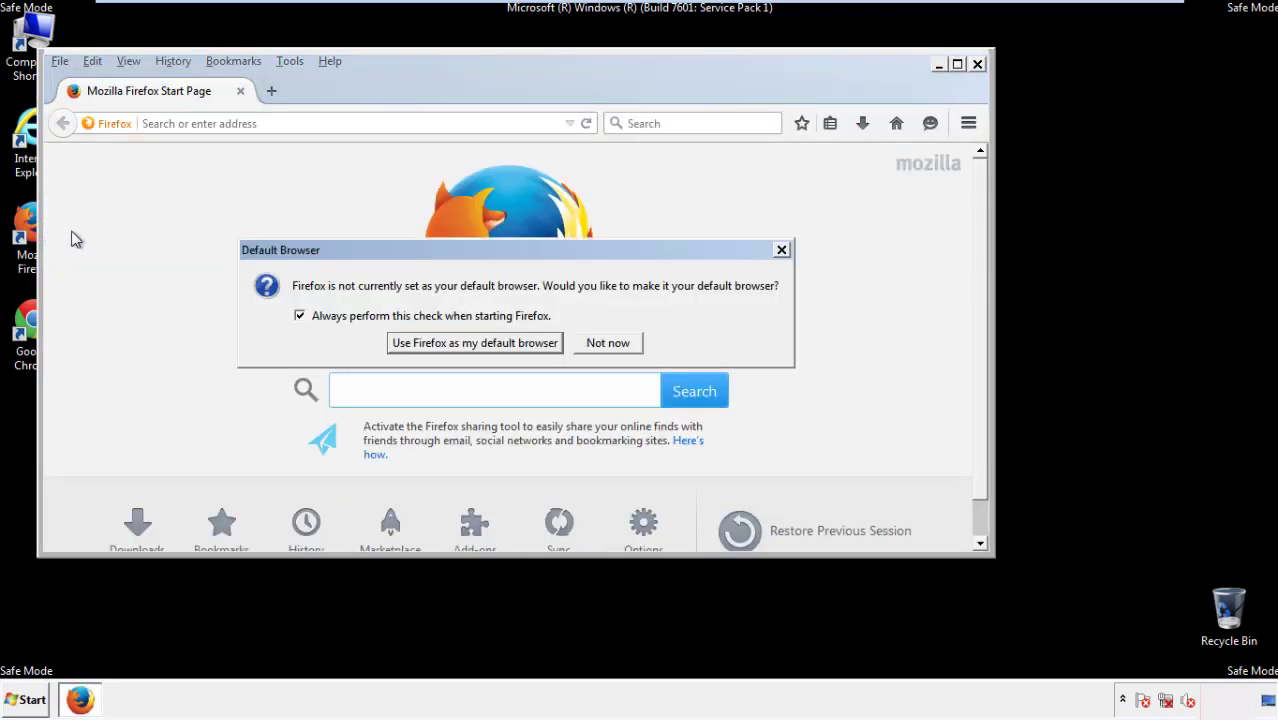
pyautogui.click(612, 343)
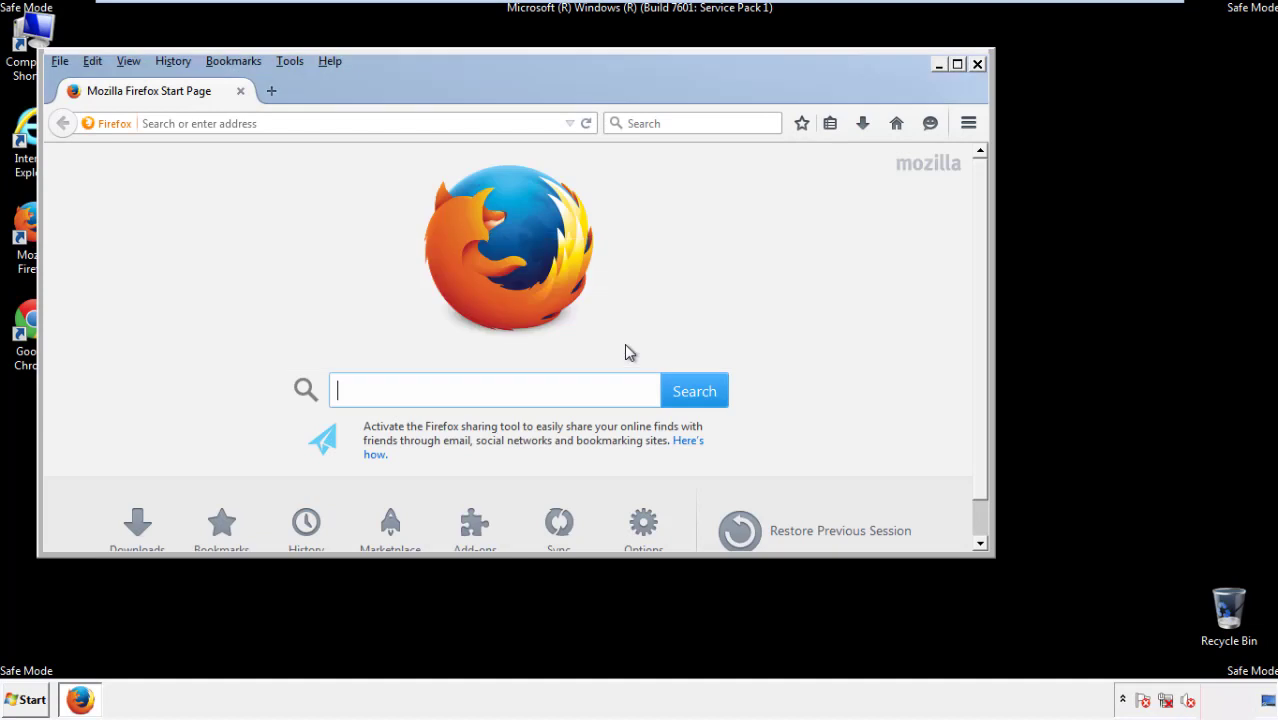
# Hide and then re-show Firefox's Menu Bar from the tab-strip context menu
pyautogui.rightClick(393, 87)
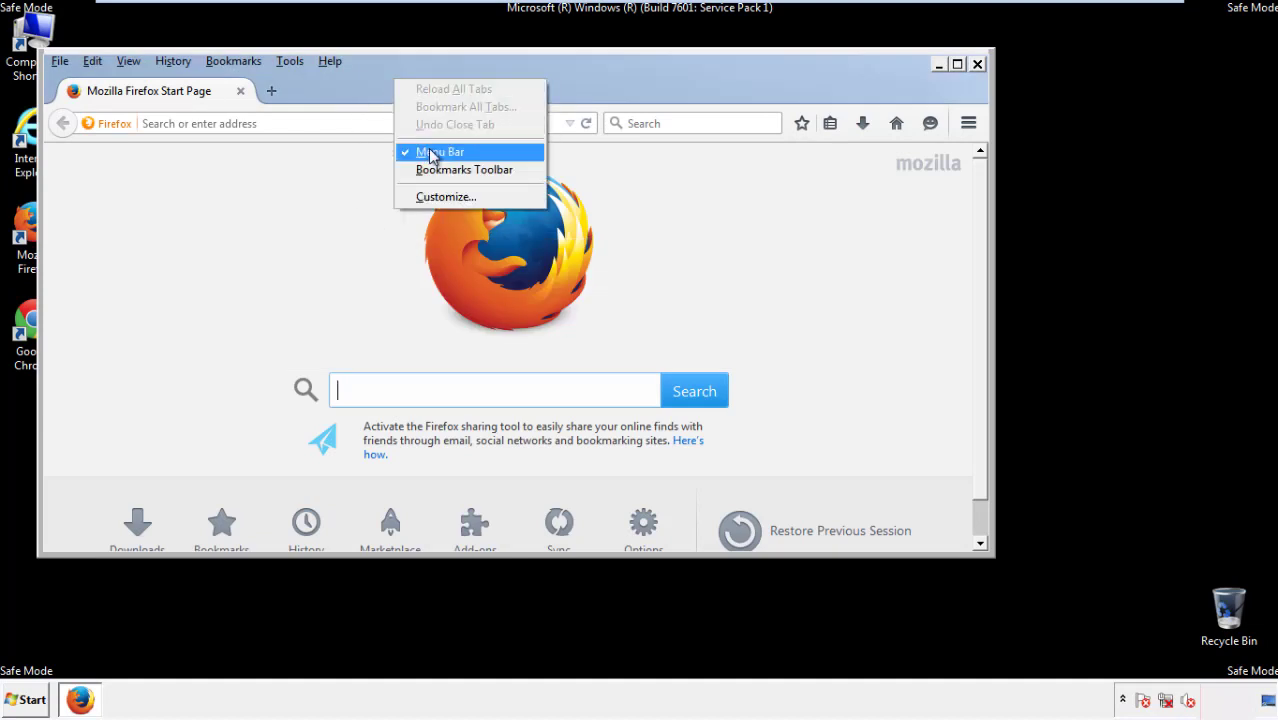
pyautogui.click(430, 150)
pyautogui.rightClick(403, 82)
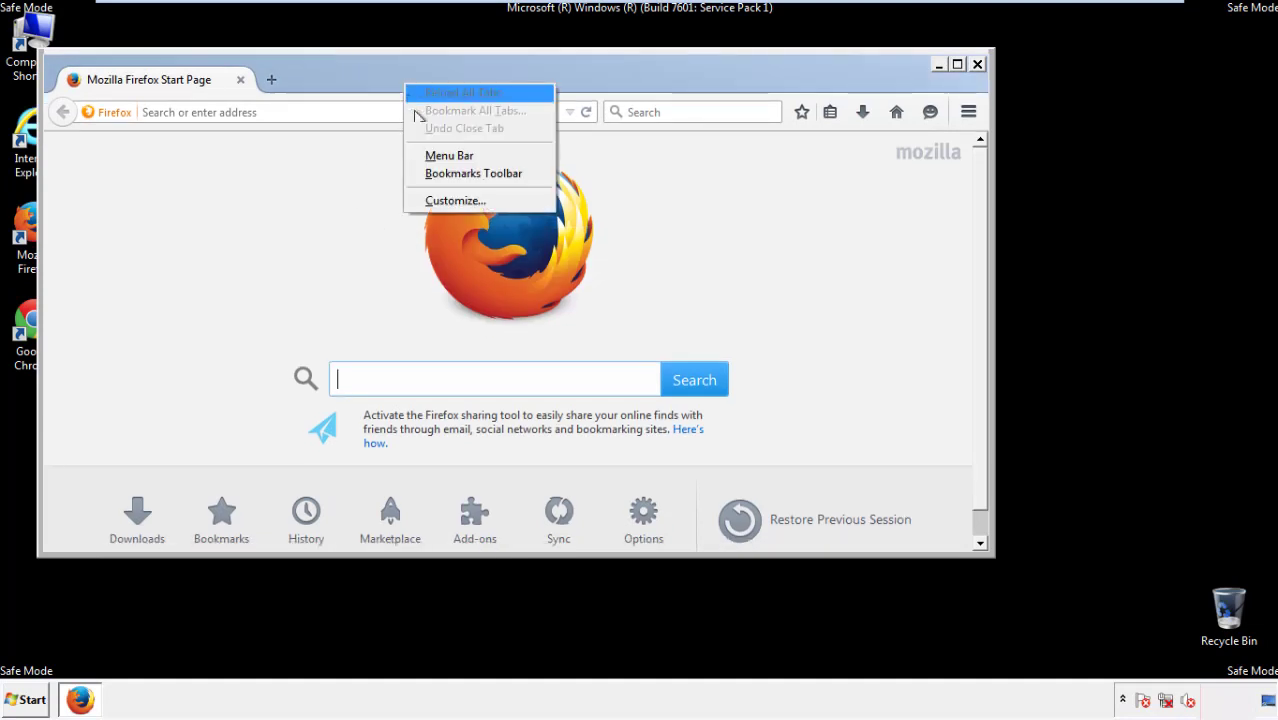
pyautogui.click(430, 157)
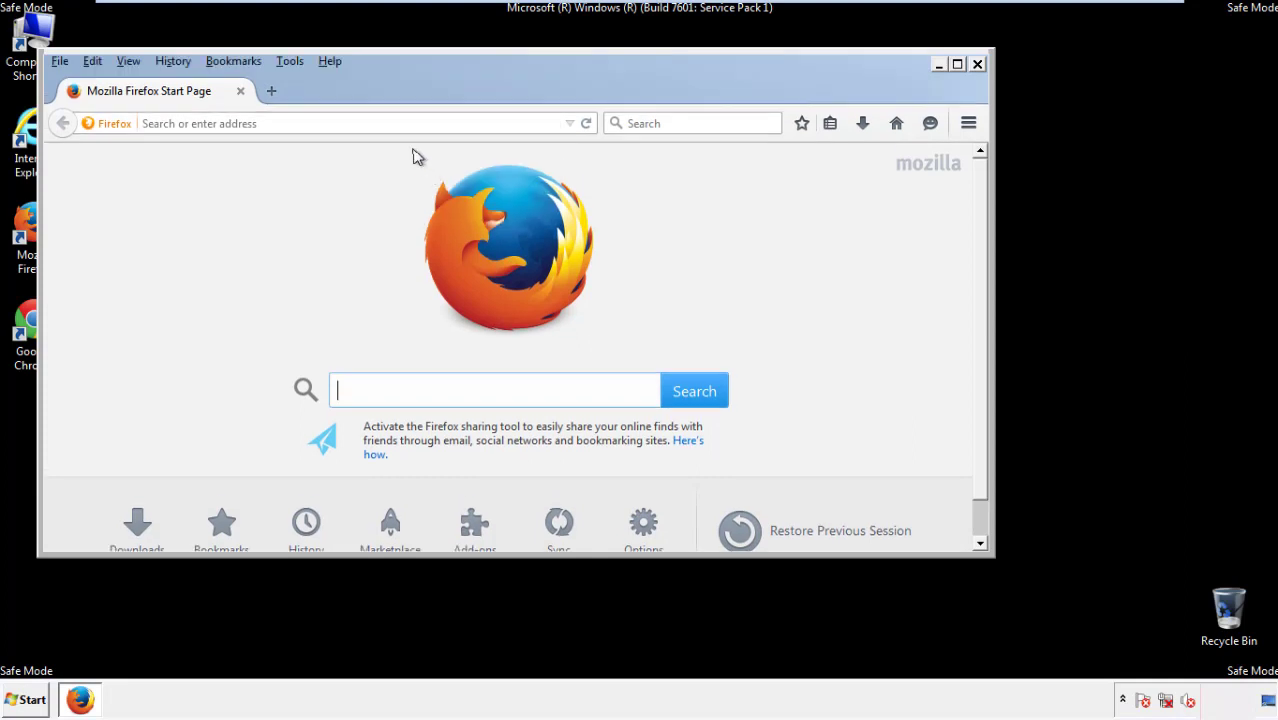
# Clear Firefox history for Everything with all details ticked, including Offline Website Data and Site Preferences
pyautogui.click(176, 63)
pyautogui.click(195, 100)
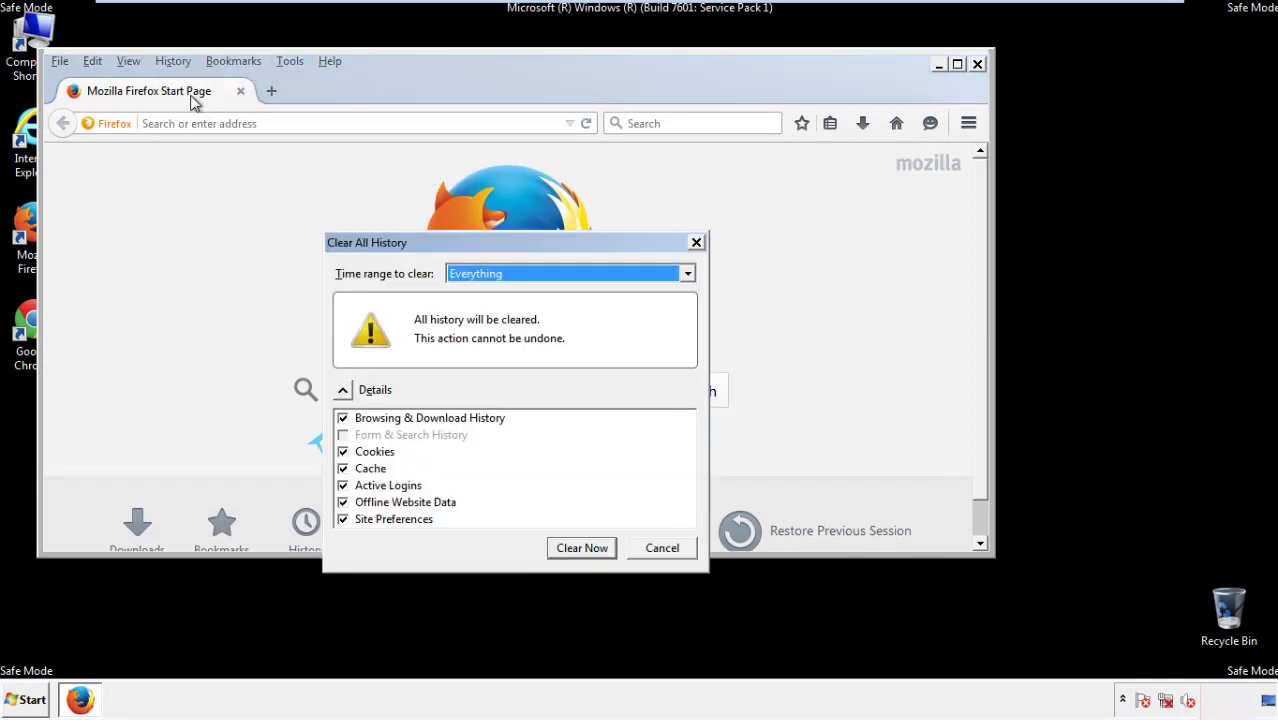
pyautogui.click(476, 276)
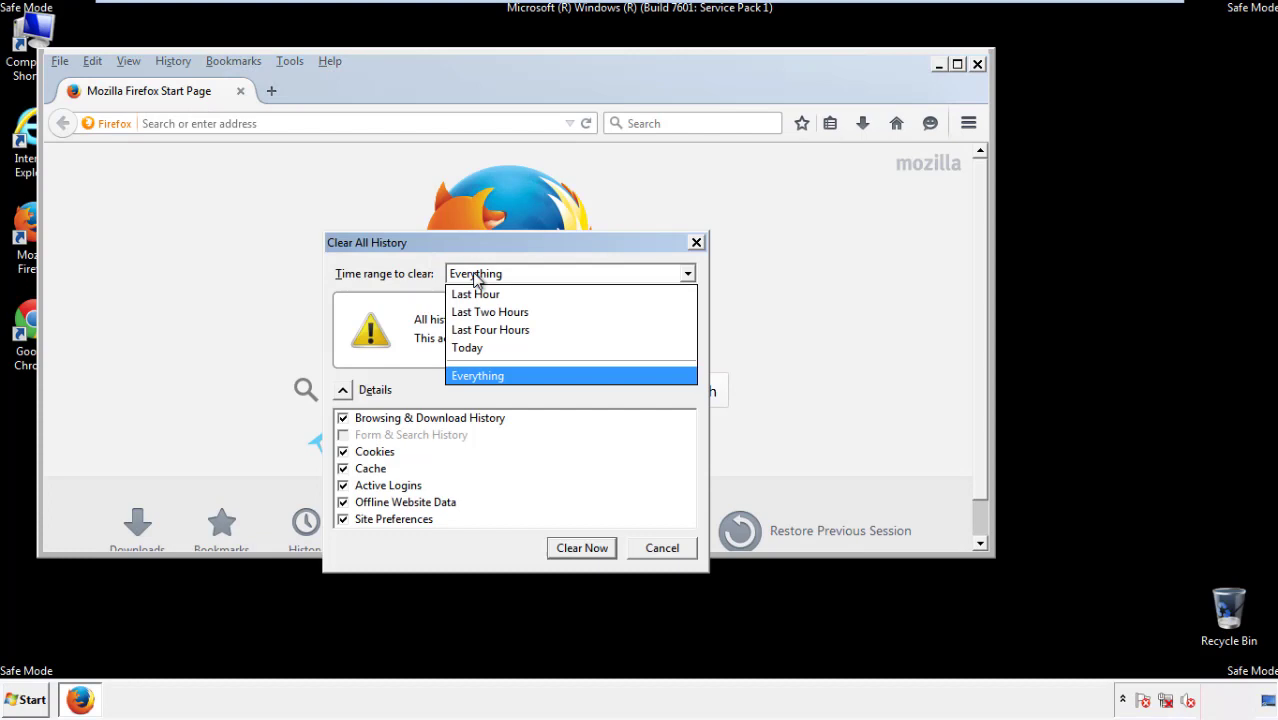
pyautogui.click(478, 372)
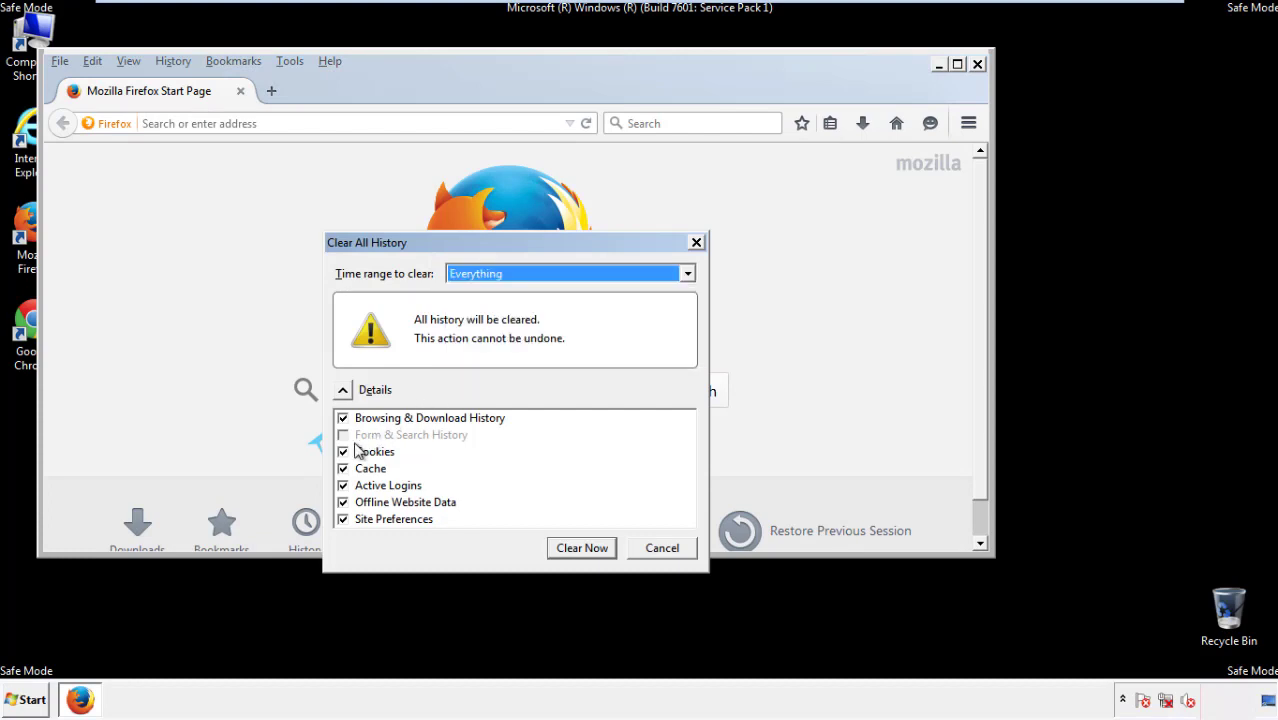
pyautogui.click(342, 502)
pyautogui.click(342, 502)
pyautogui.click(343, 519)
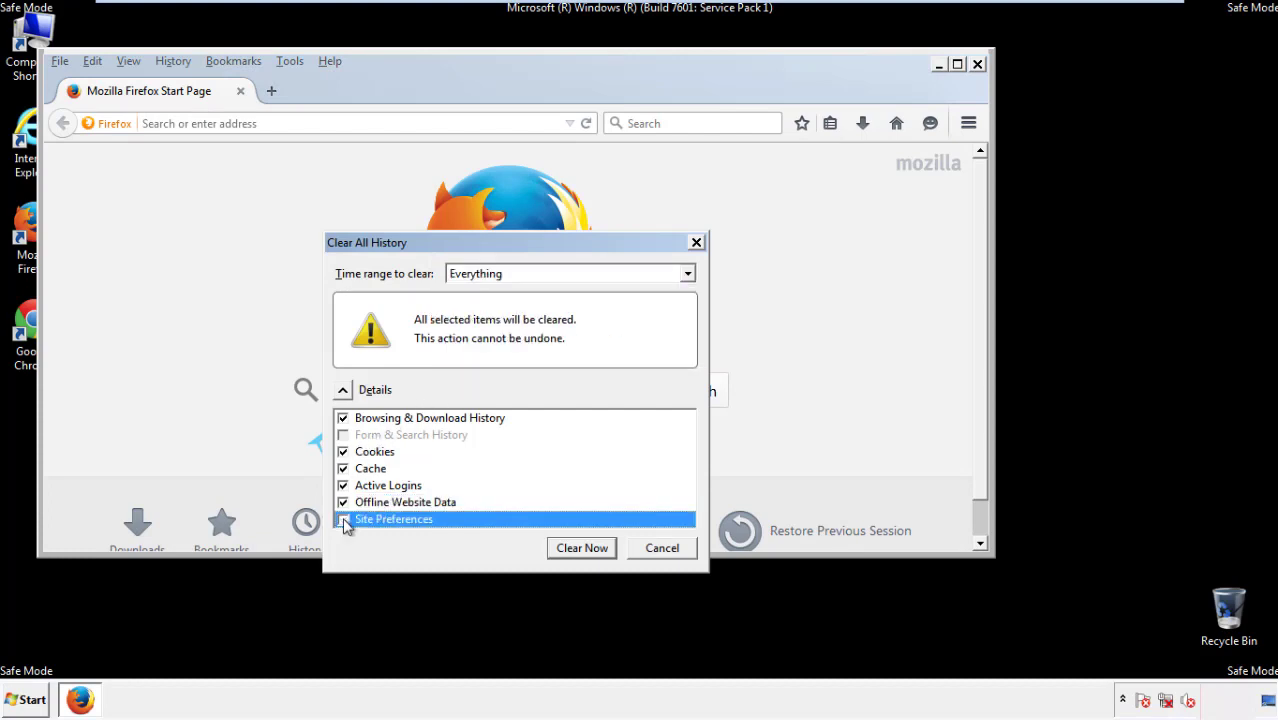
pyautogui.click(343, 520)
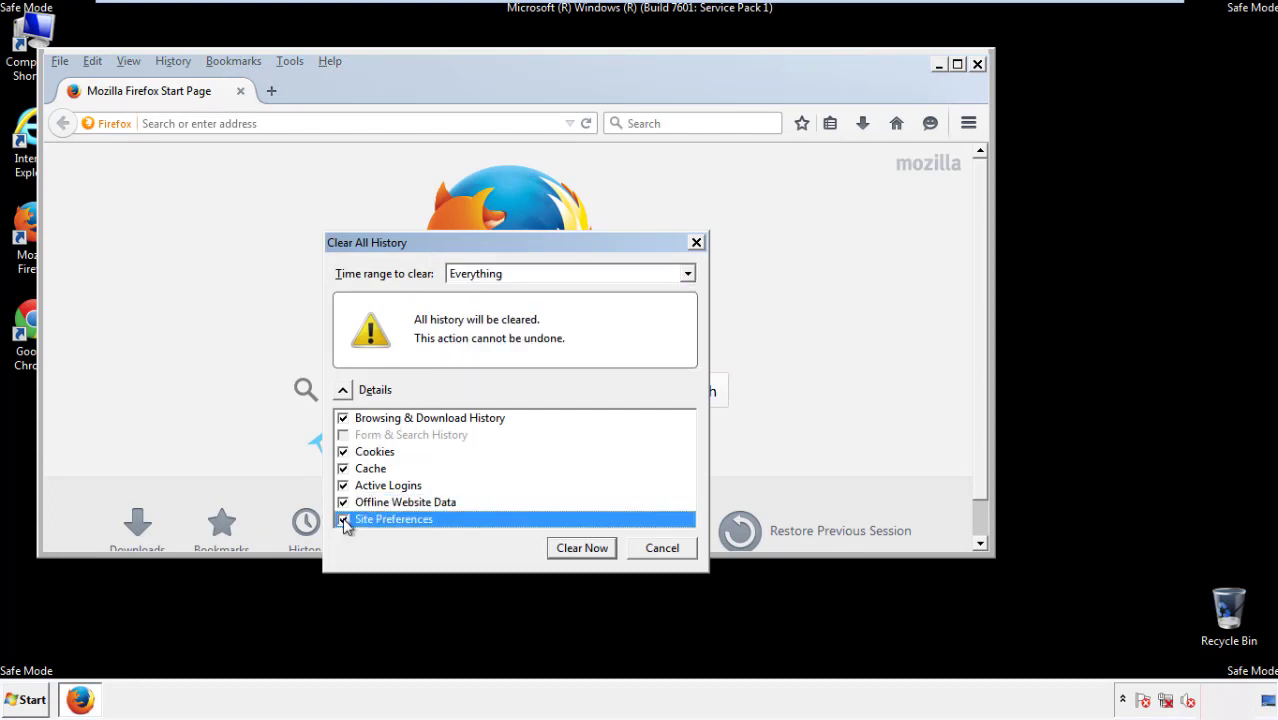
pyautogui.click(581, 550)
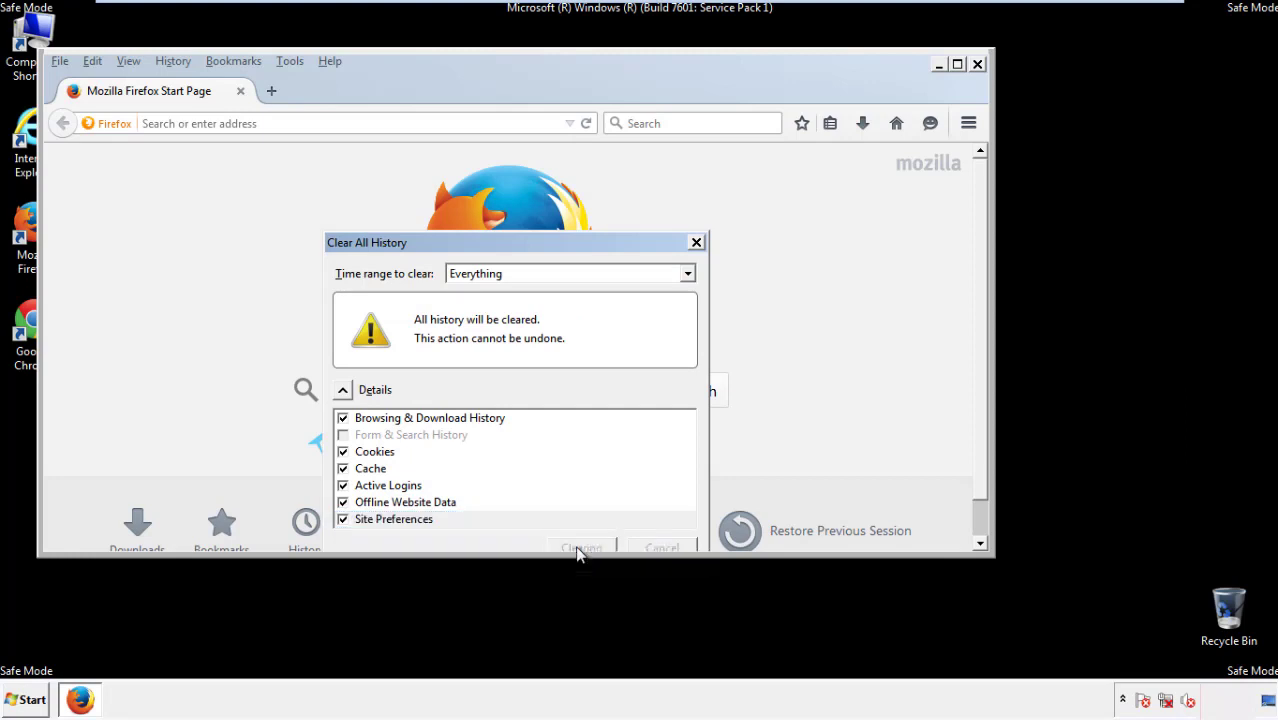
# Refresh Firefox to its defaults from the Troubleshooting Information page
pyautogui.click(330, 61)
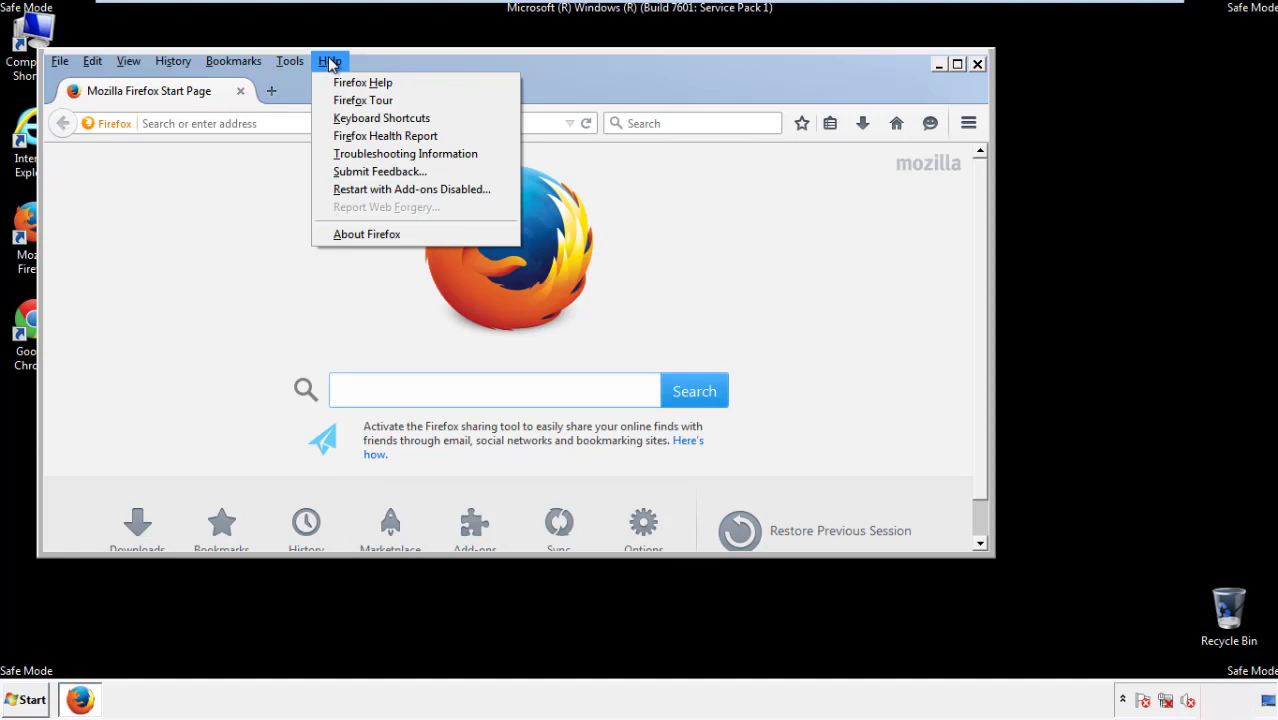
pyautogui.click(369, 153)
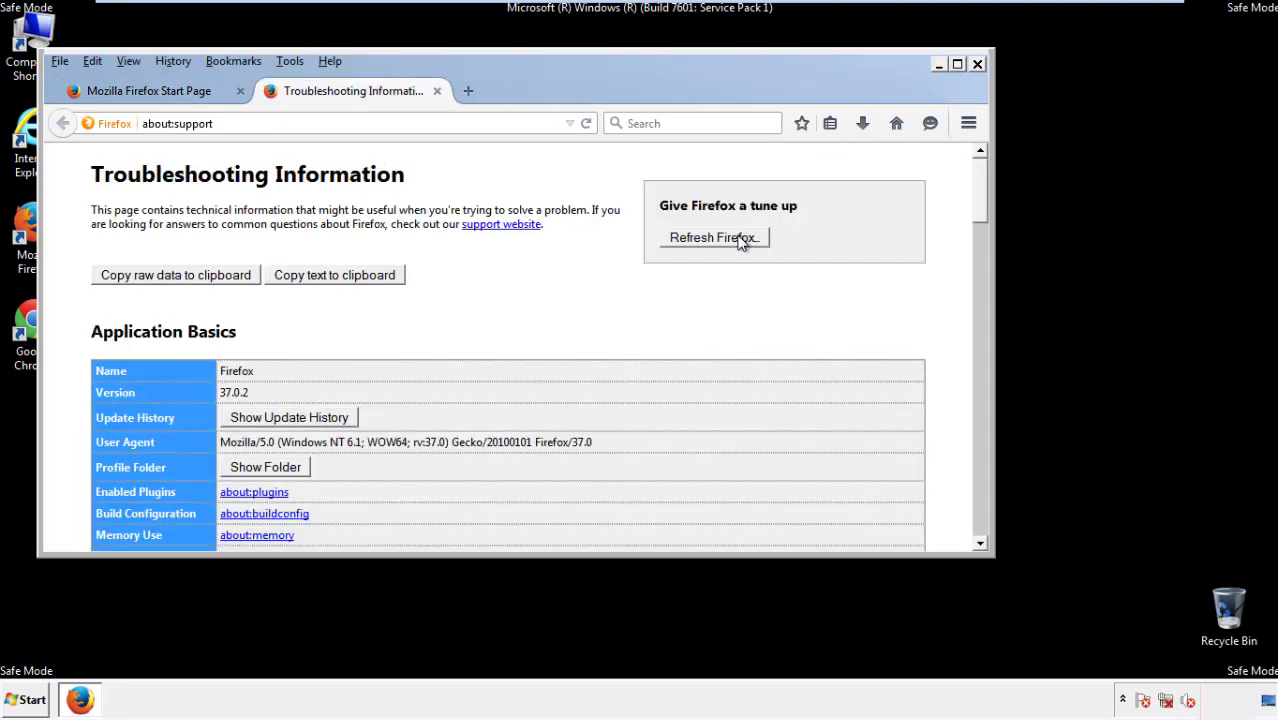
pyautogui.click(741, 240)
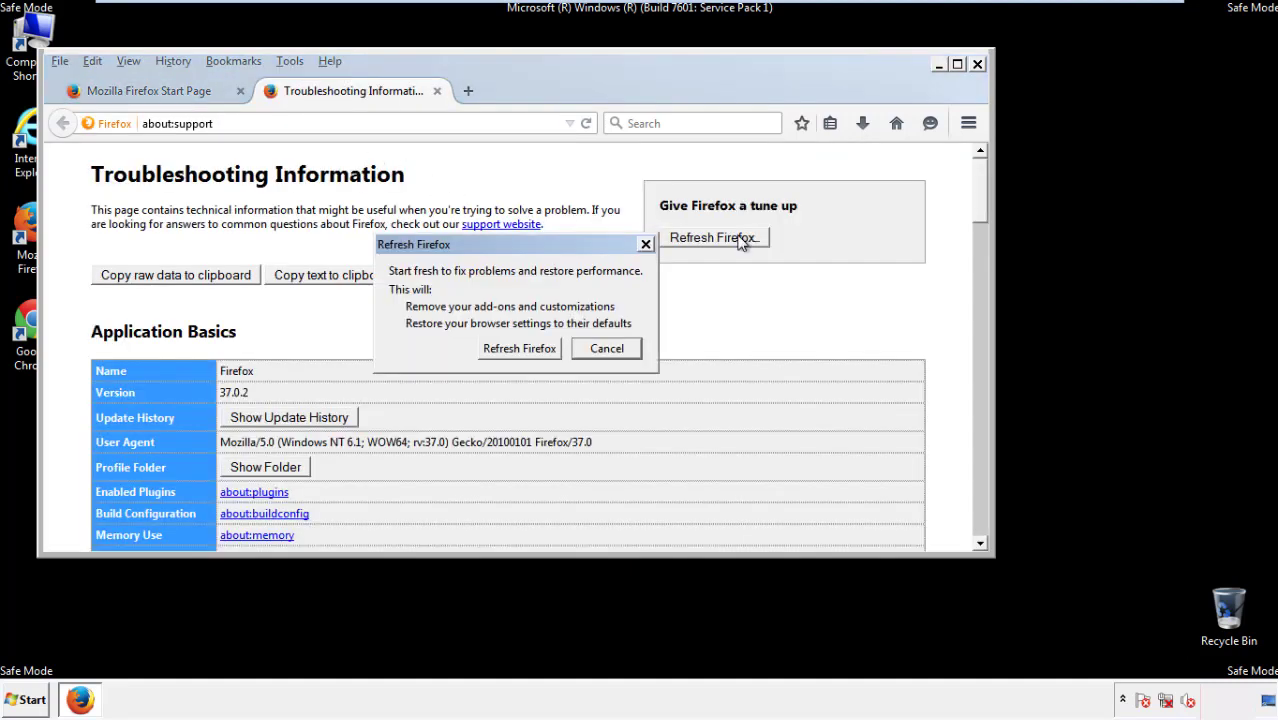
pyautogui.click(520, 349)
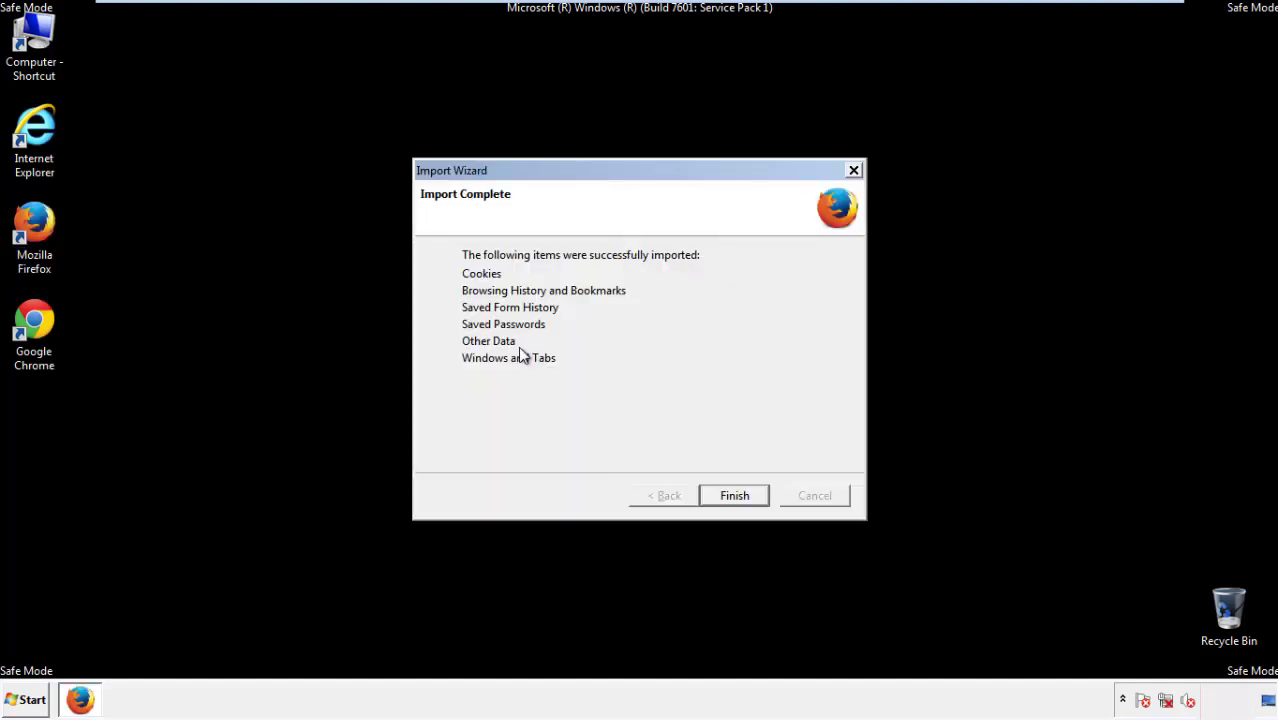
# Finish the post-refresh import, decline the default-browser prompt and close Firefox
pyautogui.click(734, 496)
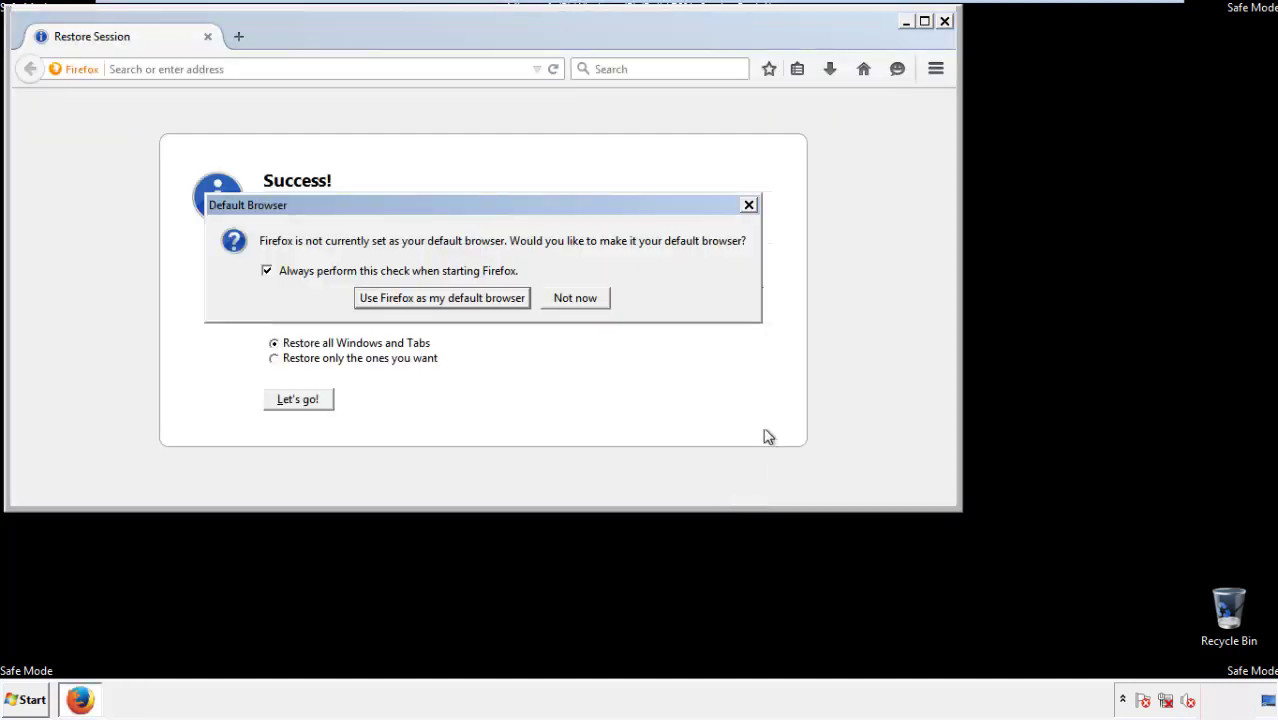
pyautogui.click(576, 299)
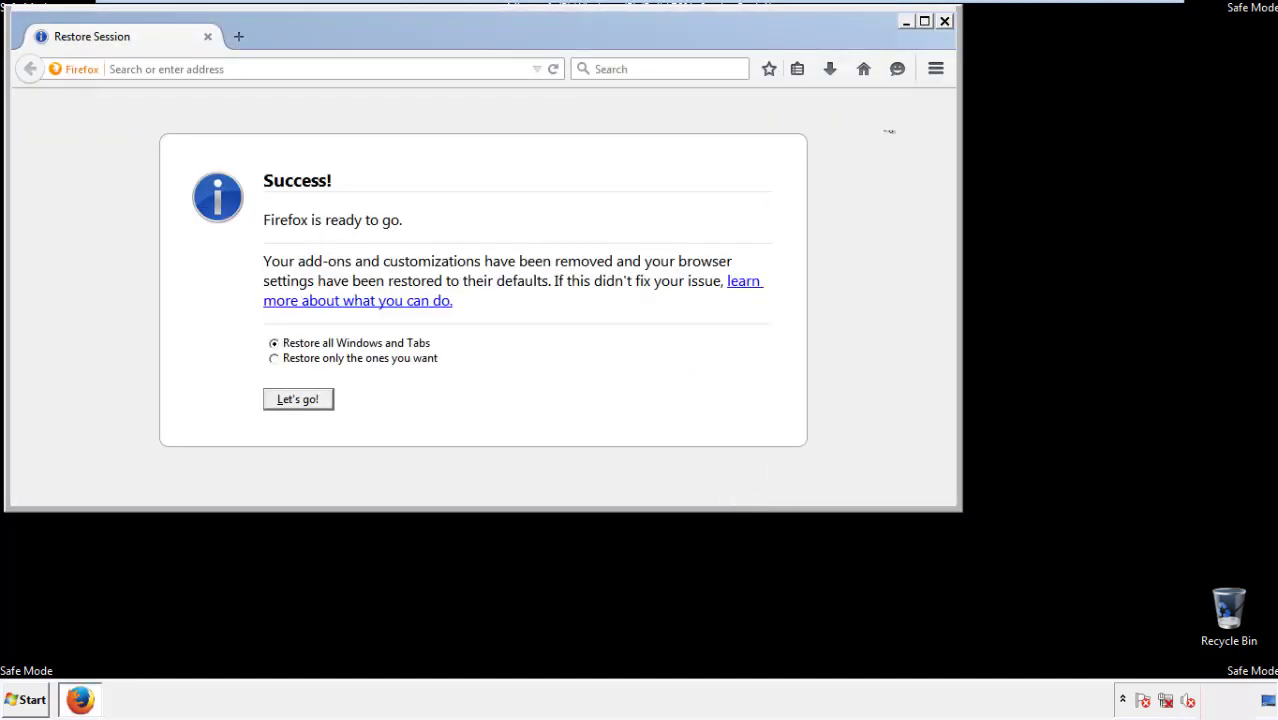
pyautogui.click(944, 21)
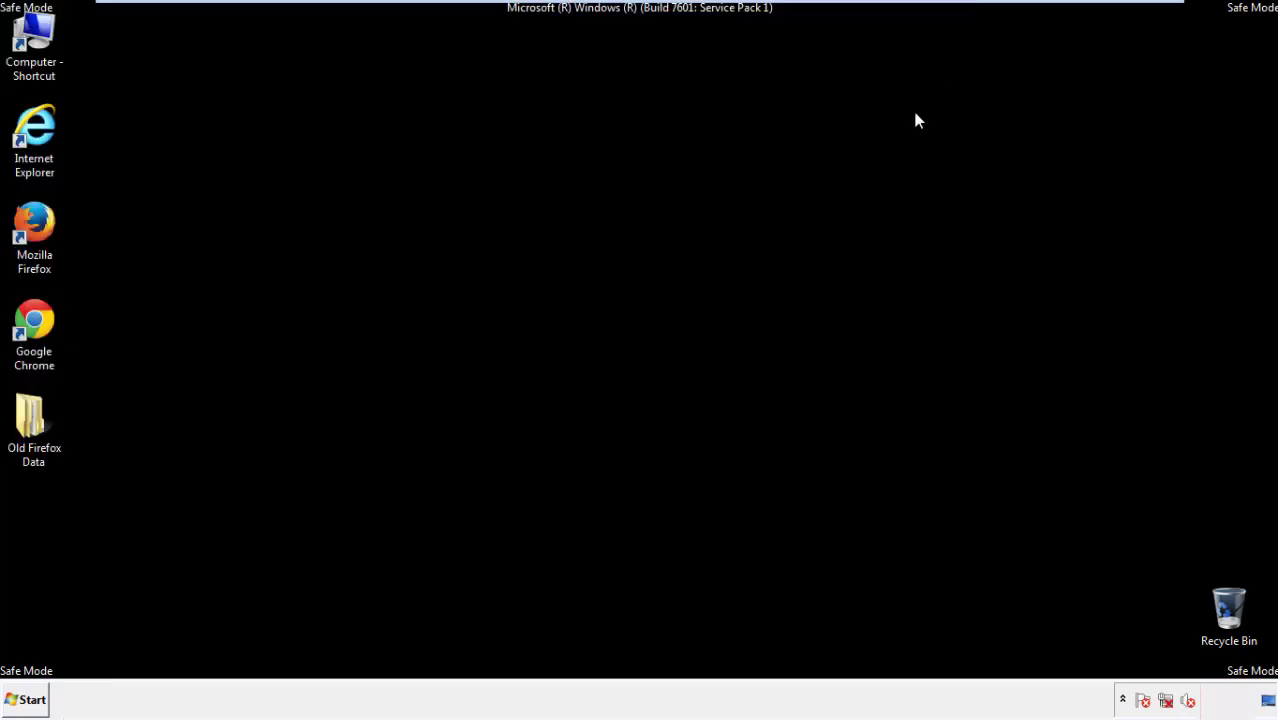
# Launch Chrome, choose 'Don't ask again' on the default prompt, and open History from Settings
pyautogui.click(30, 318)
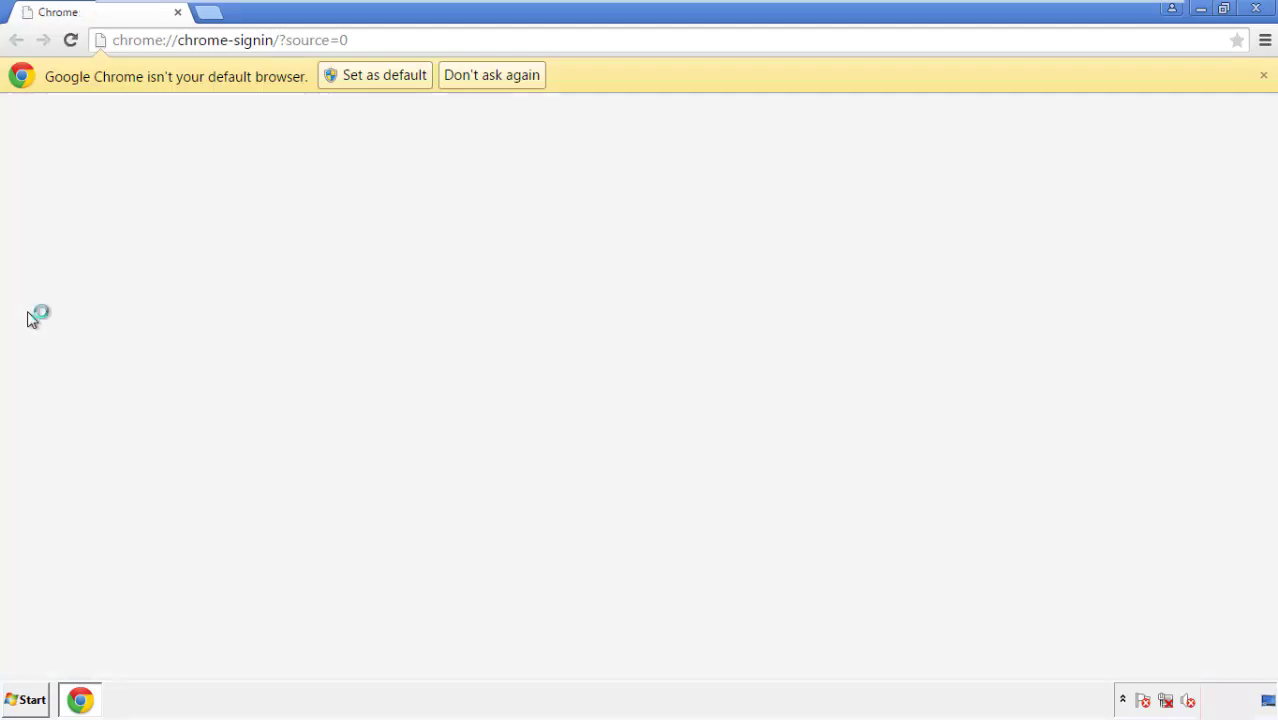
pyautogui.click(513, 78)
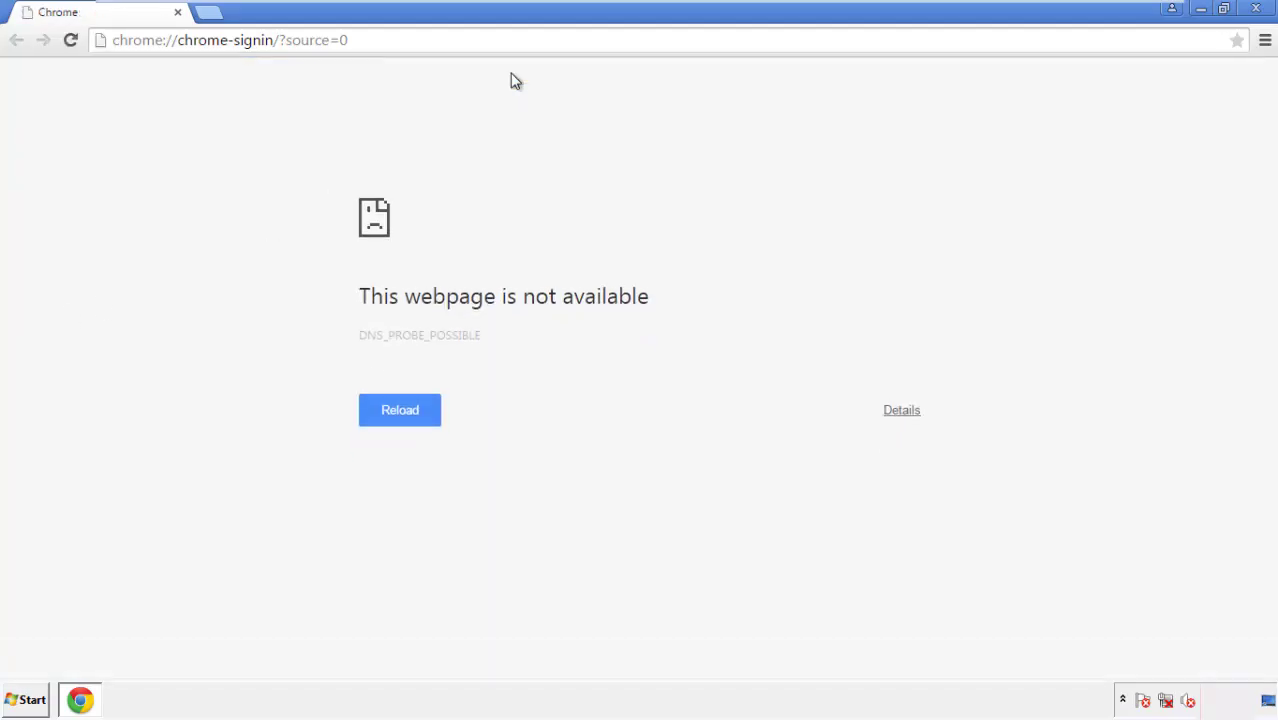
pyautogui.click(1266, 44)
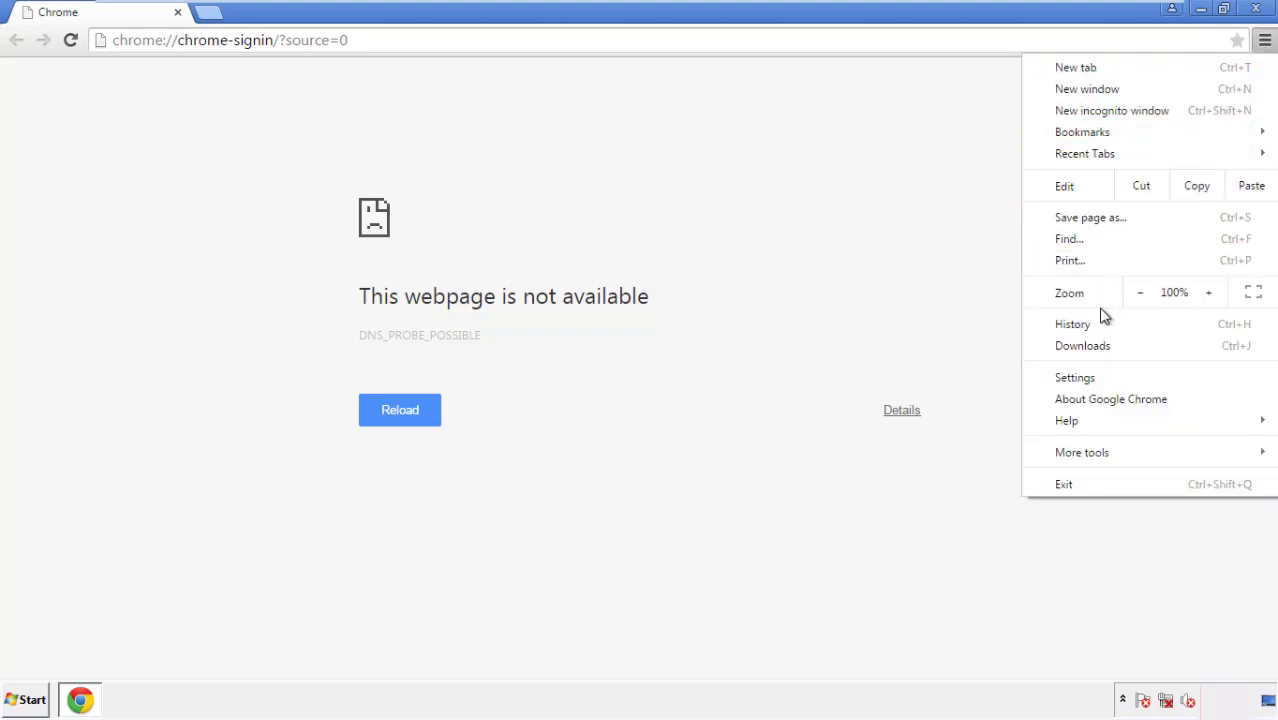
pyautogui.click(1079, 378)
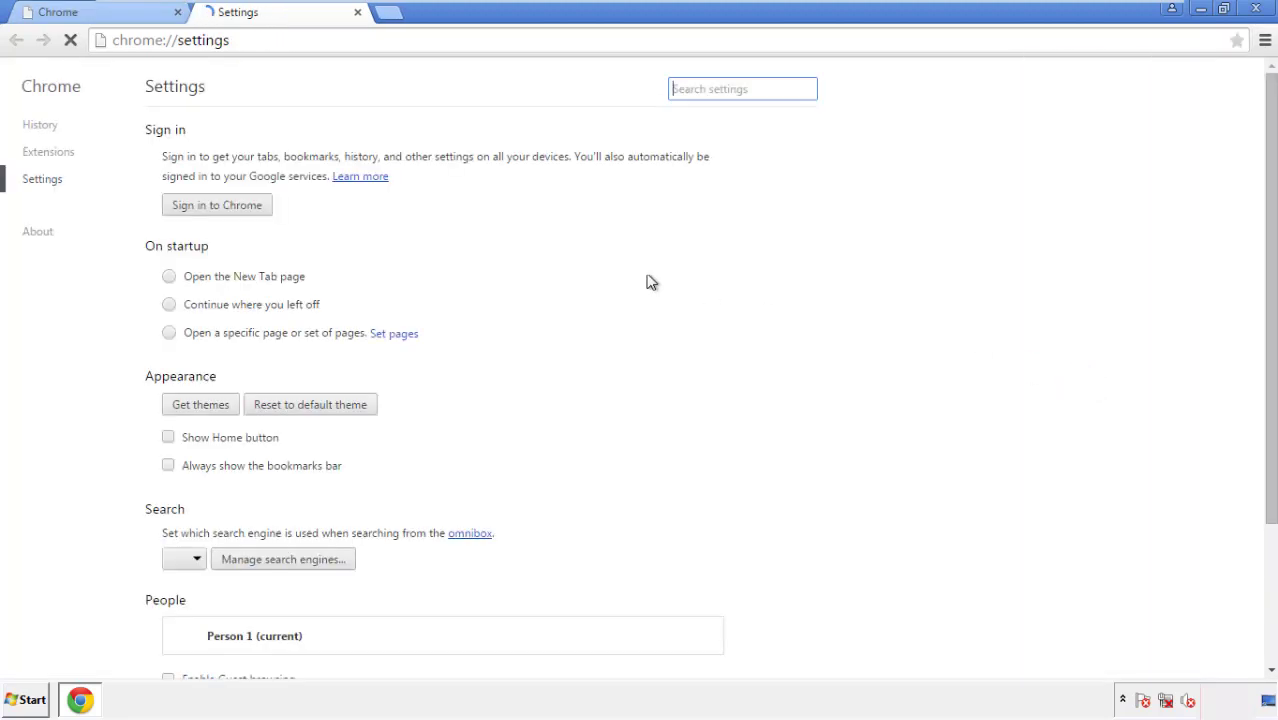
pyautogui.click(46, 128)
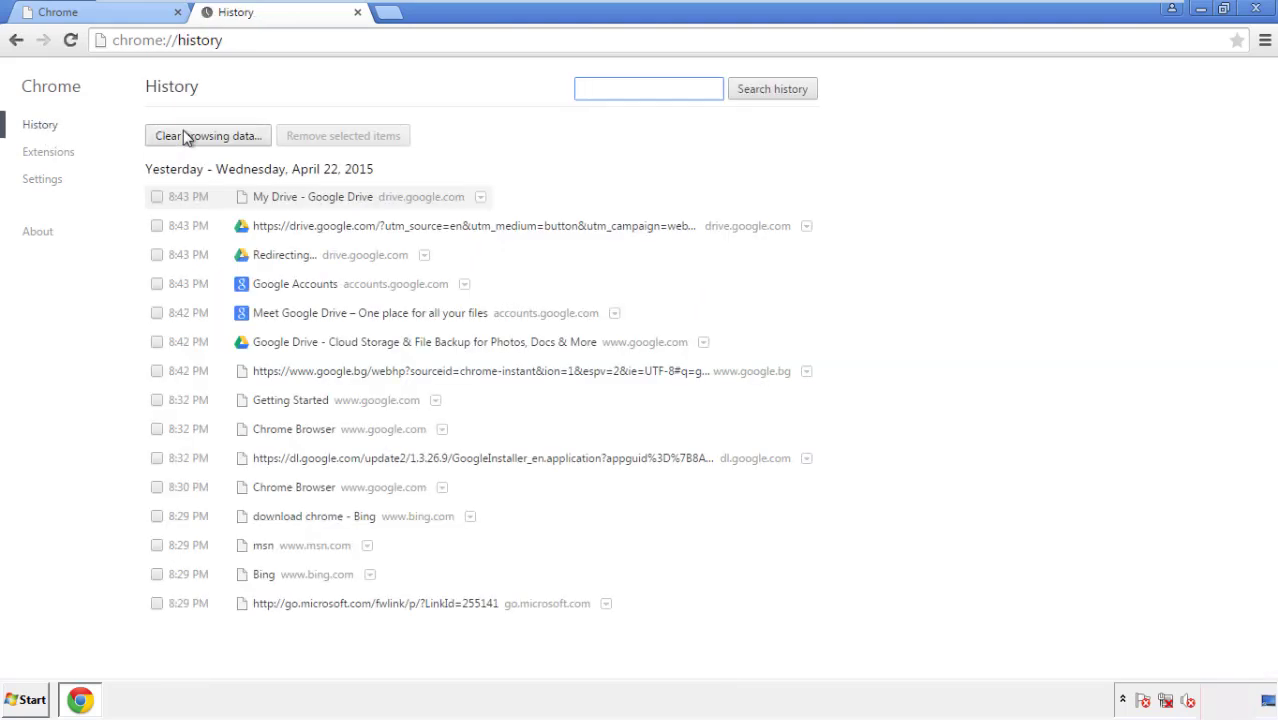
# Clear Chrome browsing data from 'the beginning of time', with Autofill form data also ticked
pyautogui.click(190, 139)
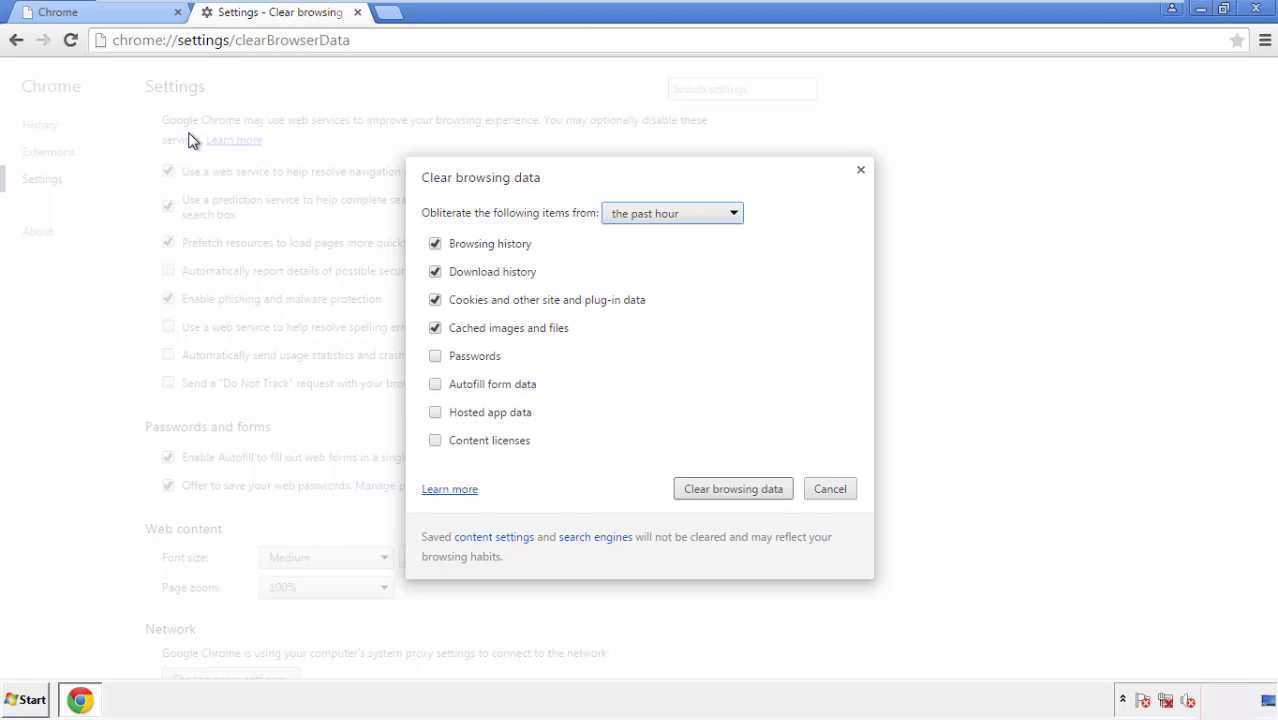
pyautogui.click(643, 216)
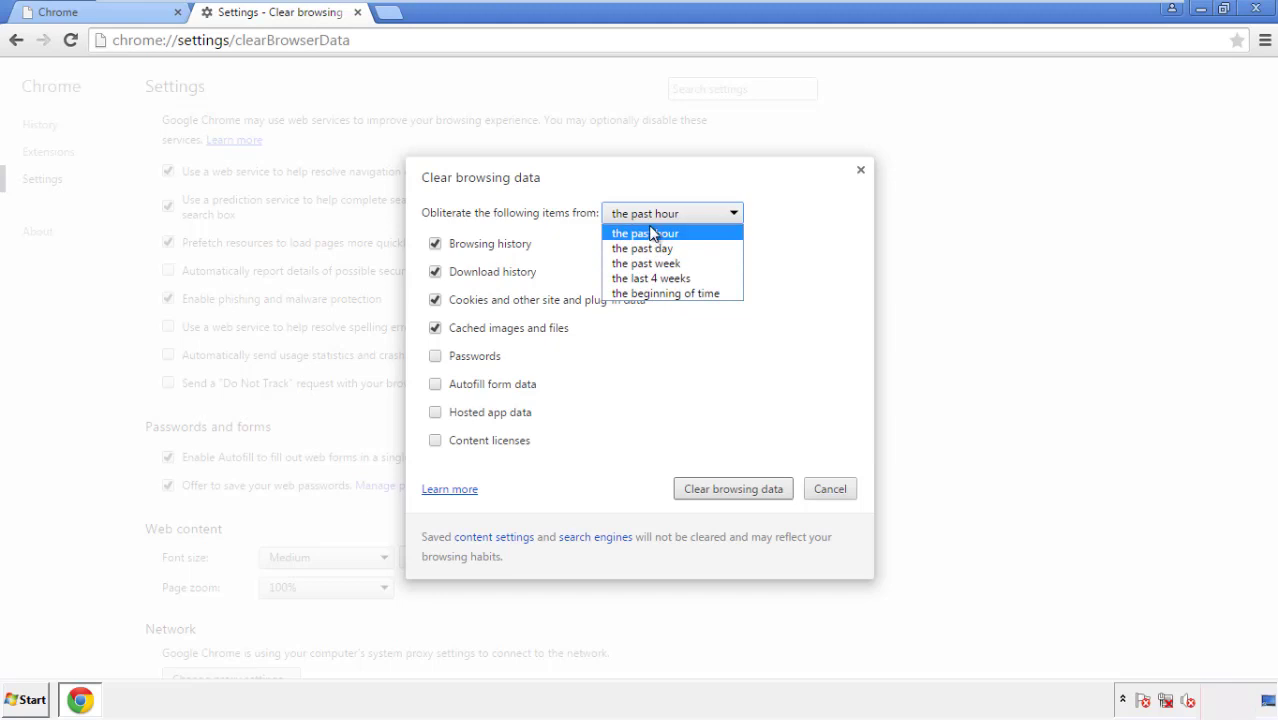
pyautogui.click(640, 296)
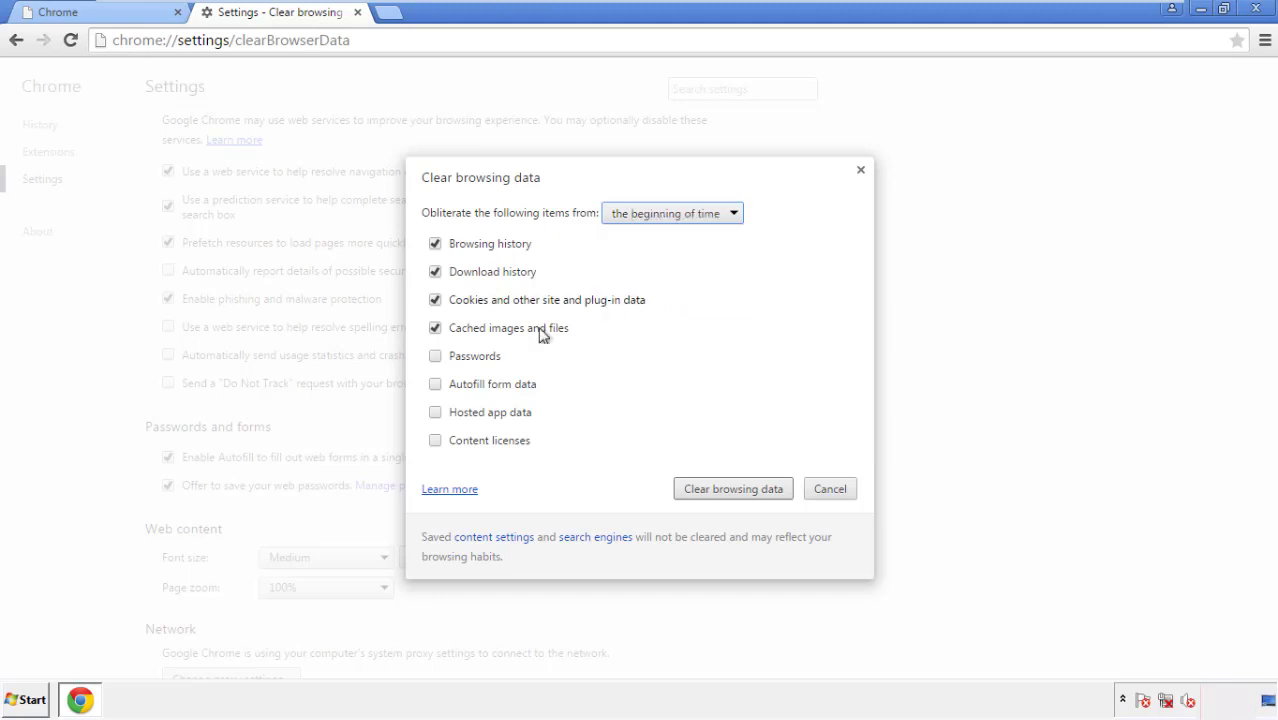
pyautogui.click(442, 387)
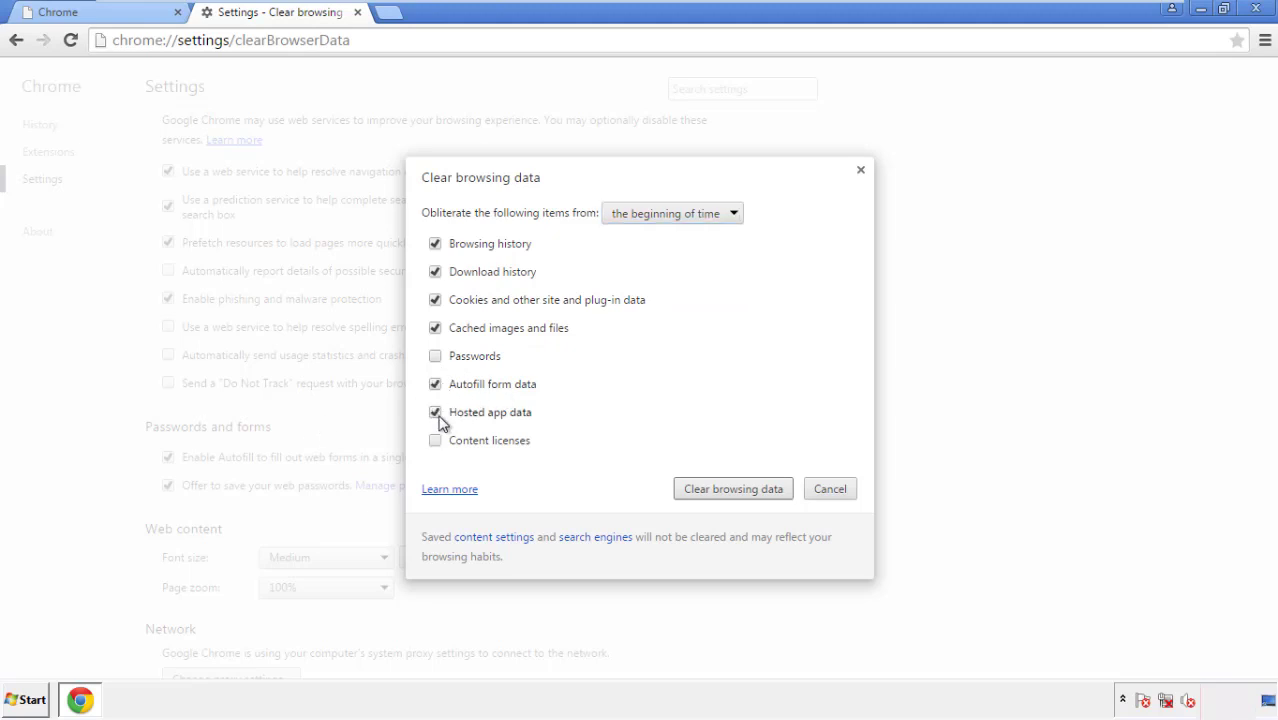
pyautogui.click(716, 490)
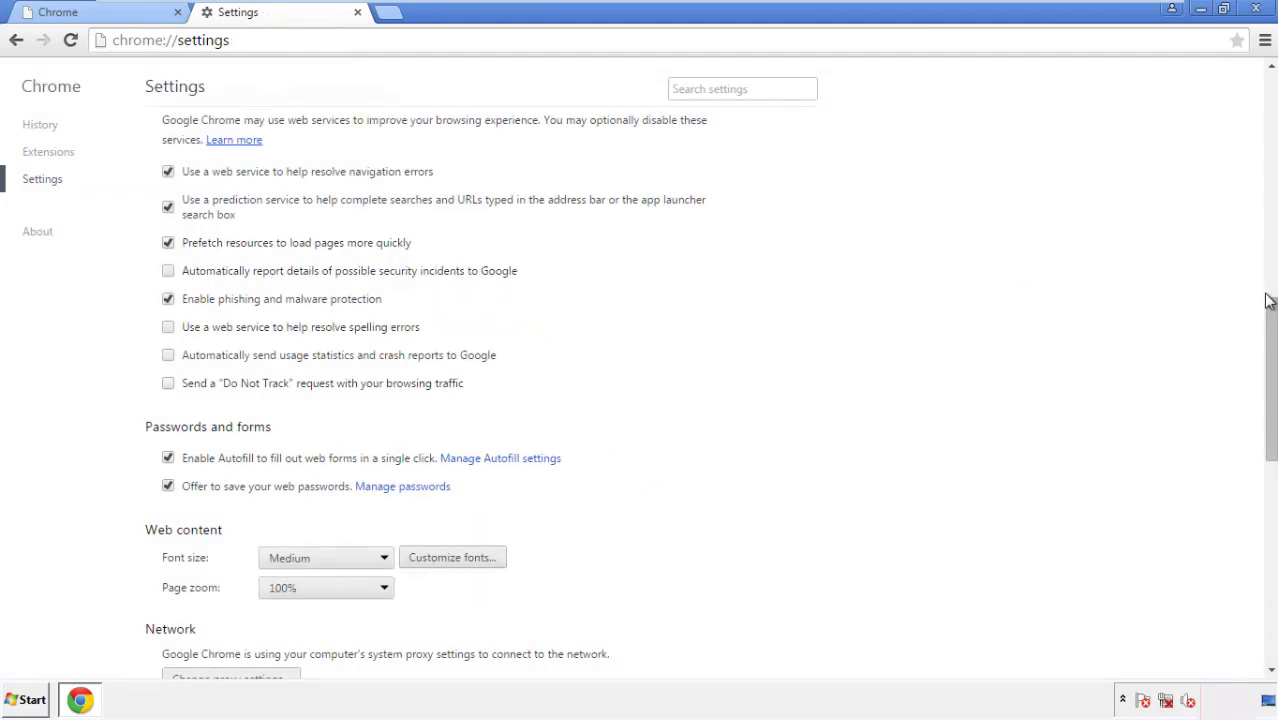
# Reset Chrome's settings to their original defaults and close the Chrome window
pyautogui.moveTo(1269, 301); pyautogui.dragTo(1265, 555)
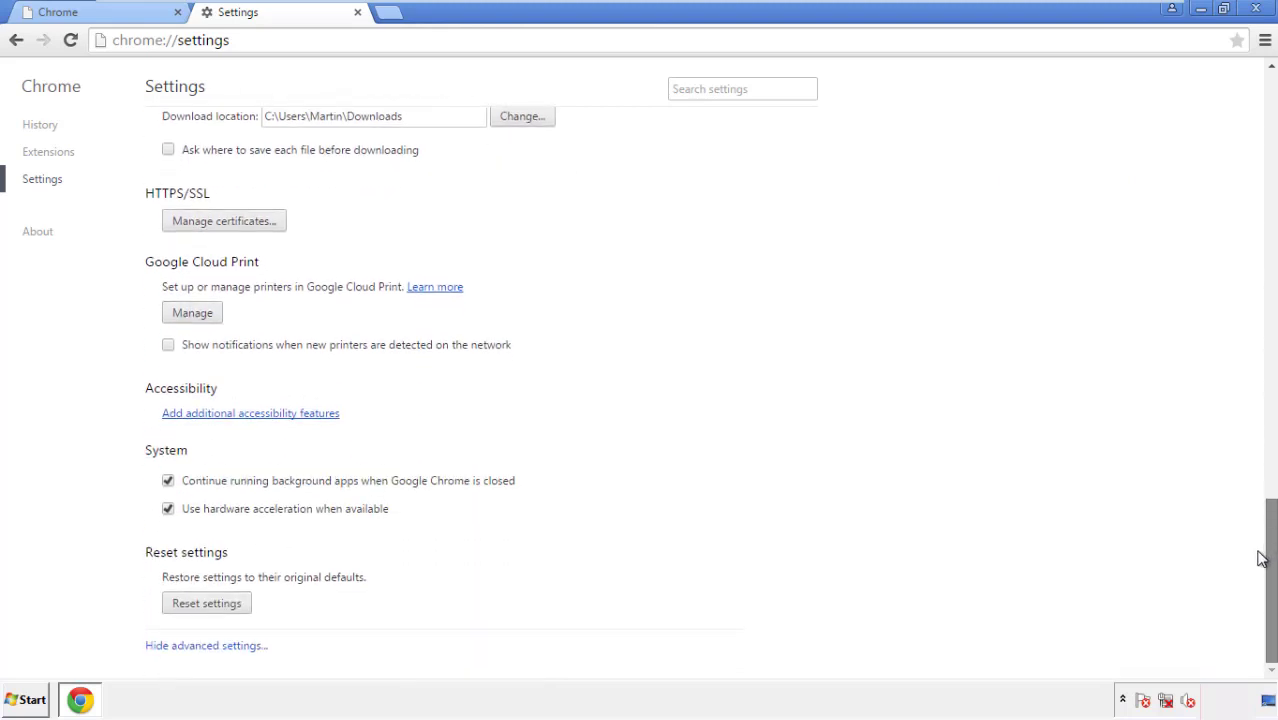
pyautogui.click(242, 608)
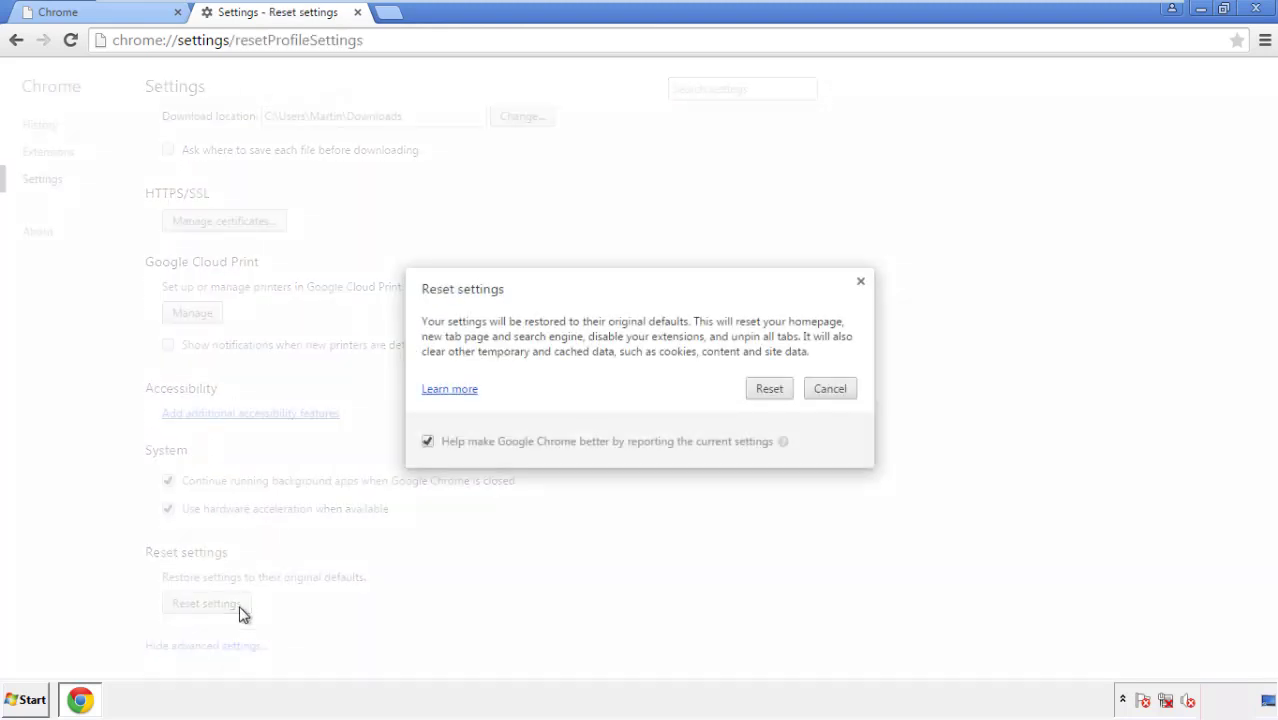
pyautogui.click(770, 389)
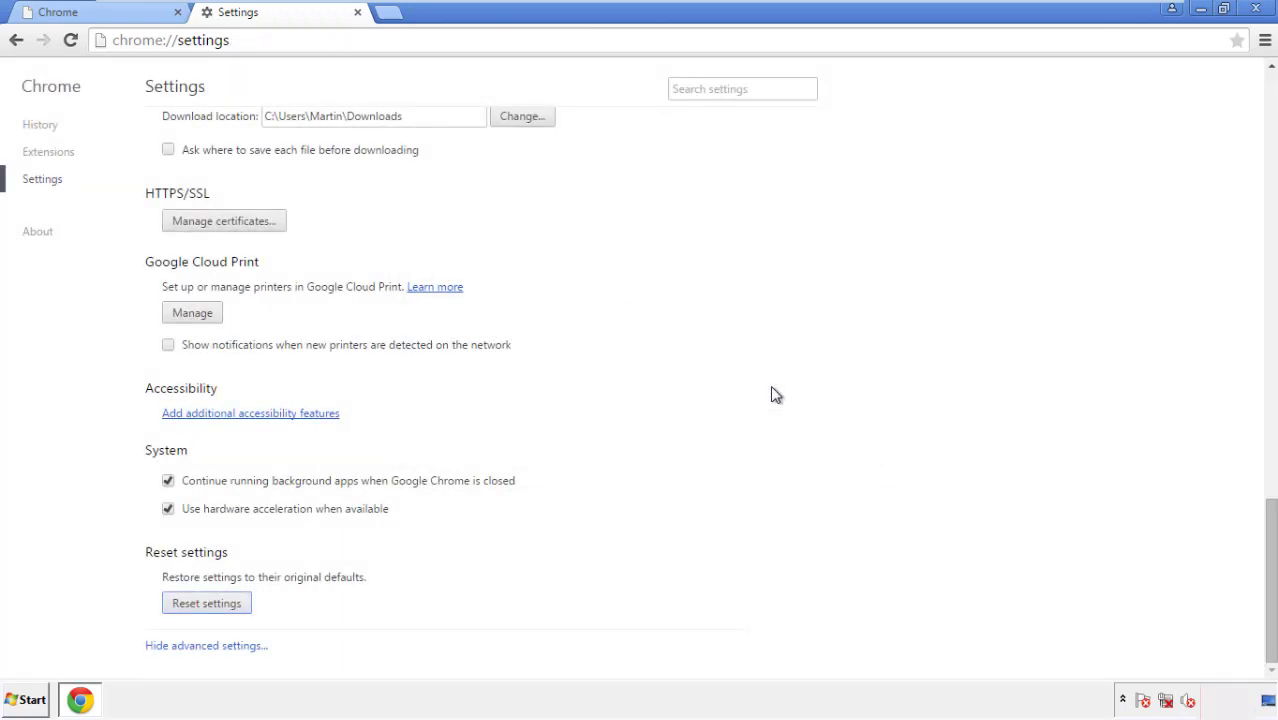
pyautogui.click(1256, 8)
# Relaunch Firefox, remove Search Mine from the Add-ons extensions list, and close the browser
pyautogui.click(690, 325)
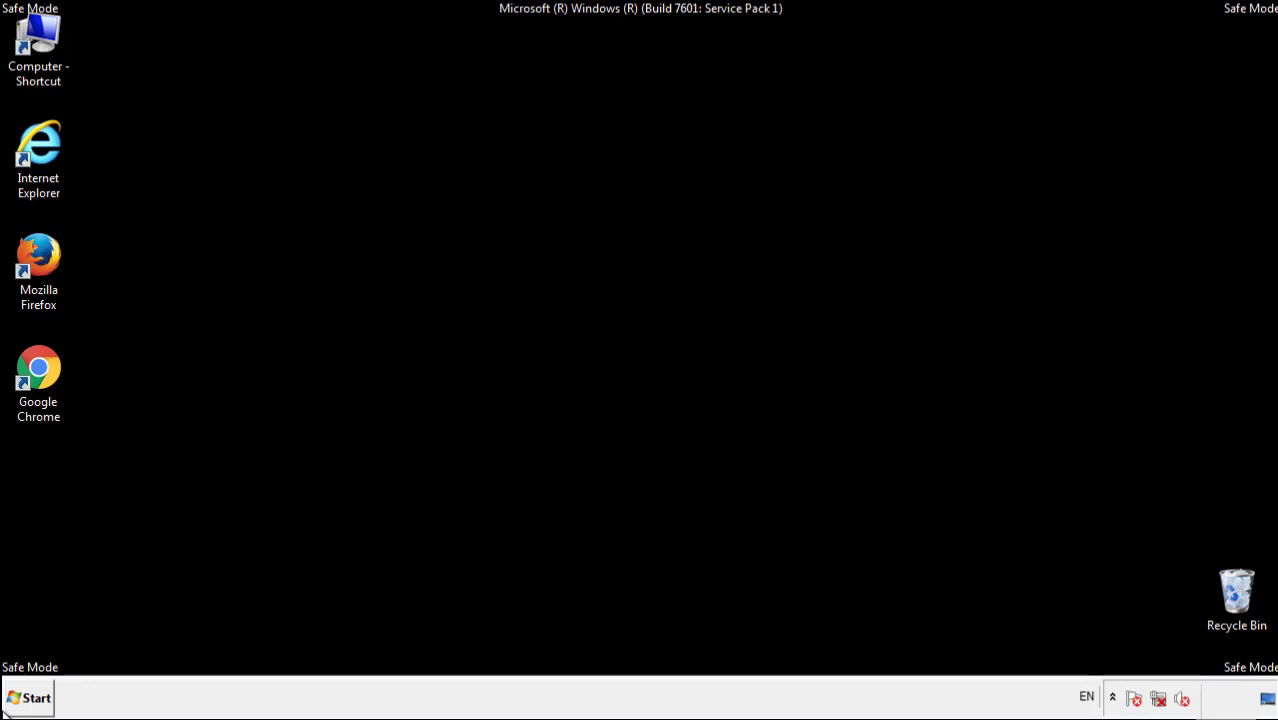
pyautogui.doubleClick(49, 250)
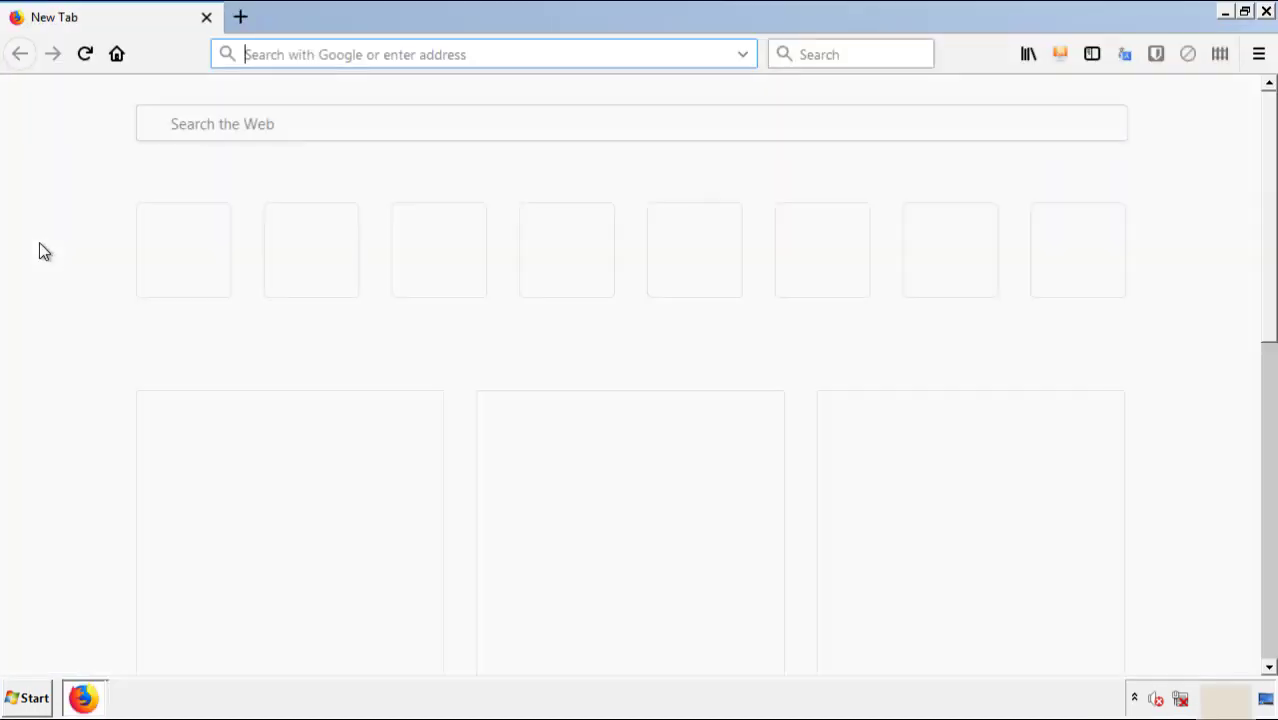
pyautogui.click(1258, 54)
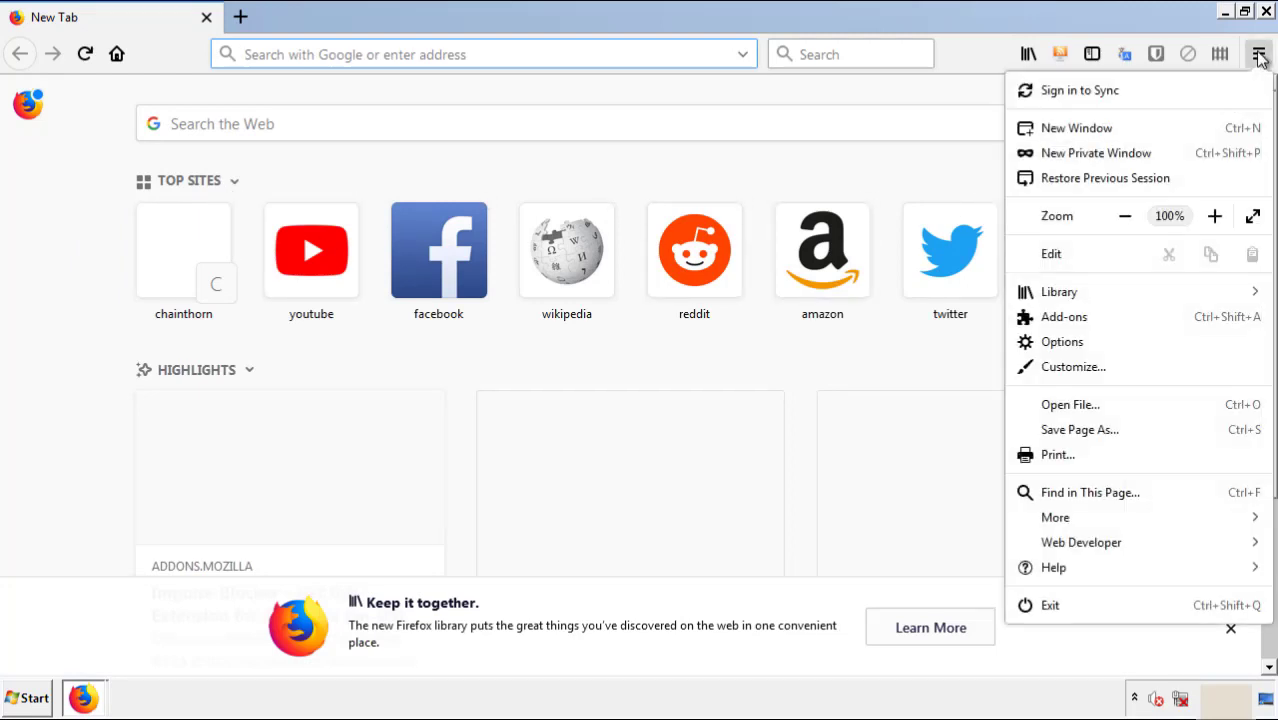
pyautogui.click(1180, 333)
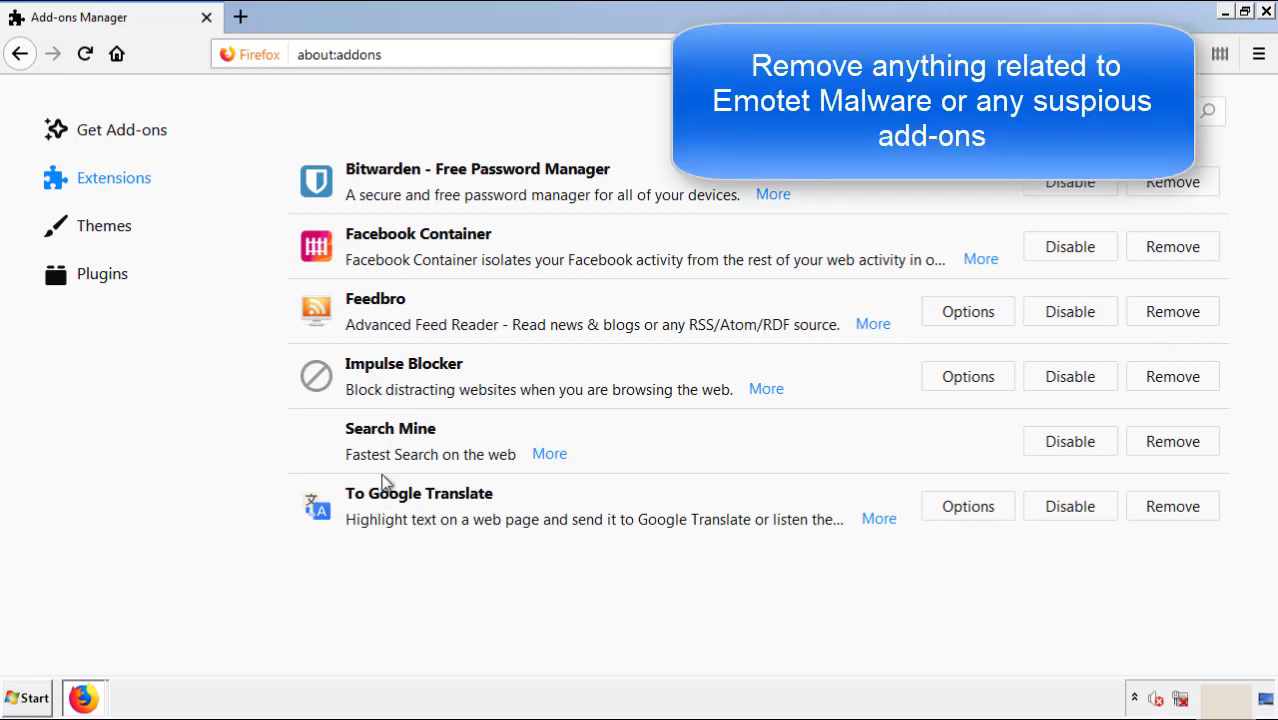
pyautogui.click(1170, 446)
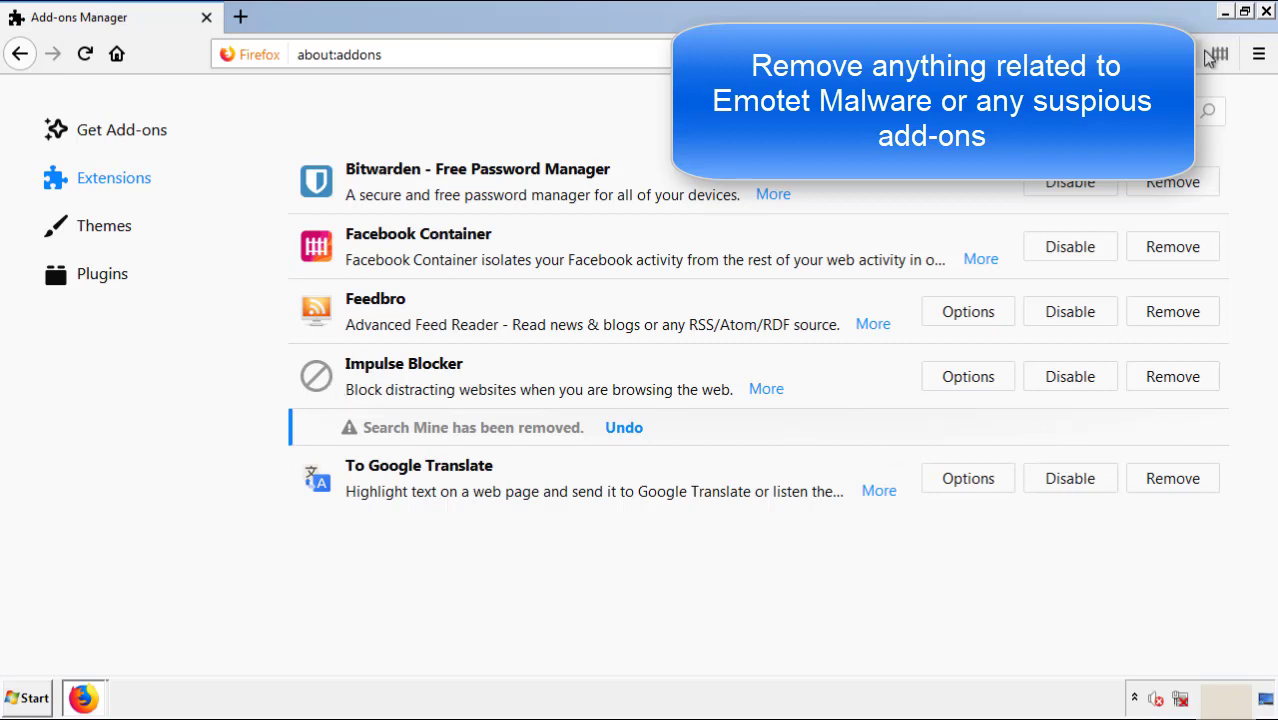
pyautogui.click(1267, 12)
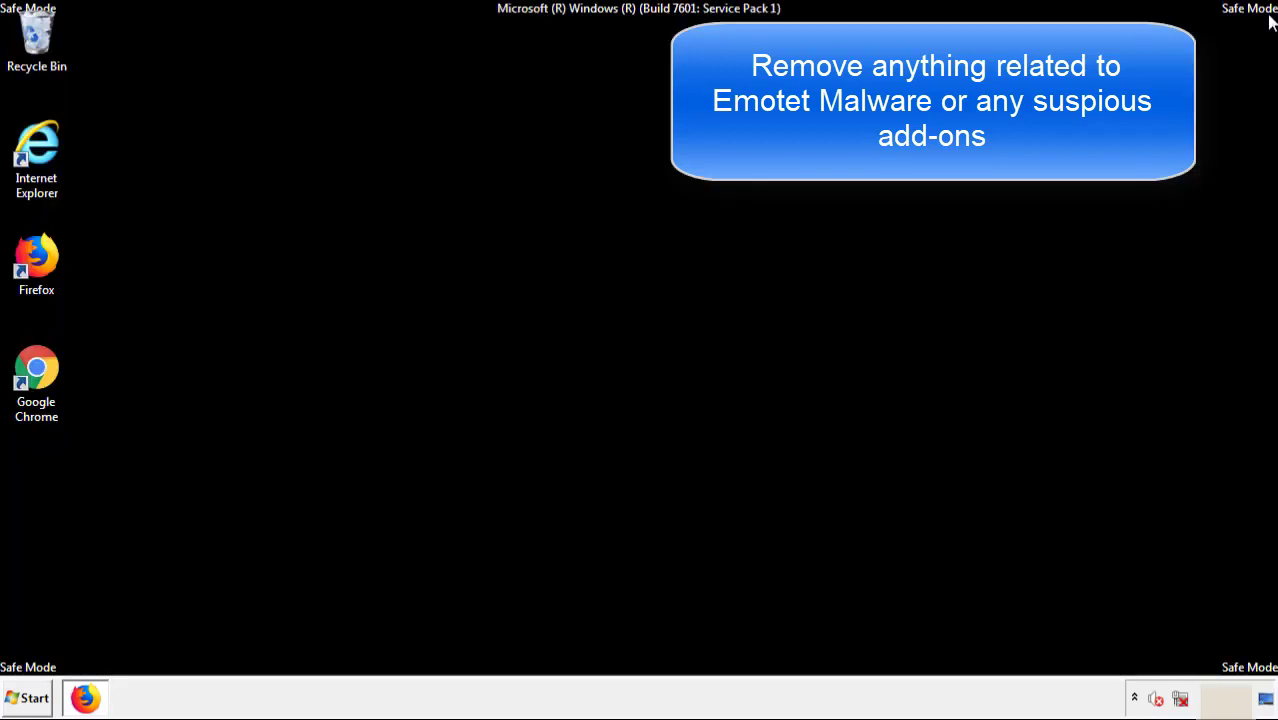
# Launch Google Chrome and remove the Search Mine extension from its Extensions page
pyautogui.doubleClick(36, 376)
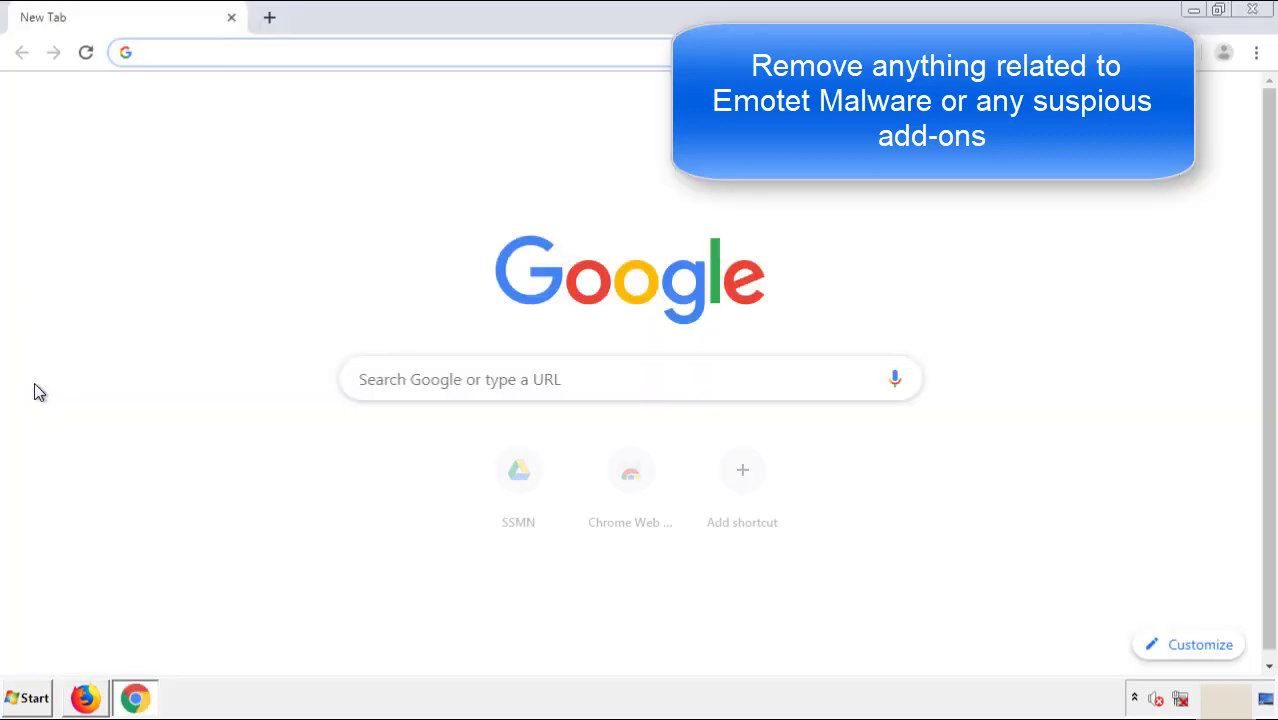
pyautogui.click(1256, 52)
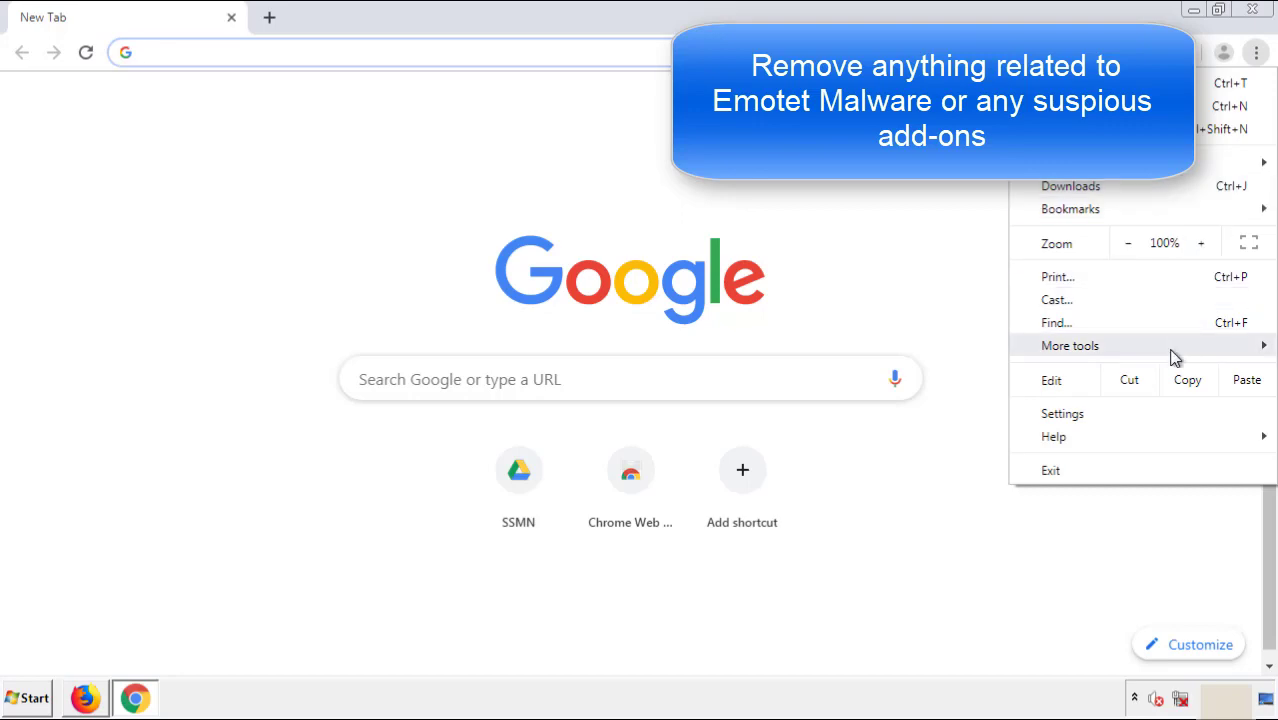
pyautogui.moveTo(1150, 354)
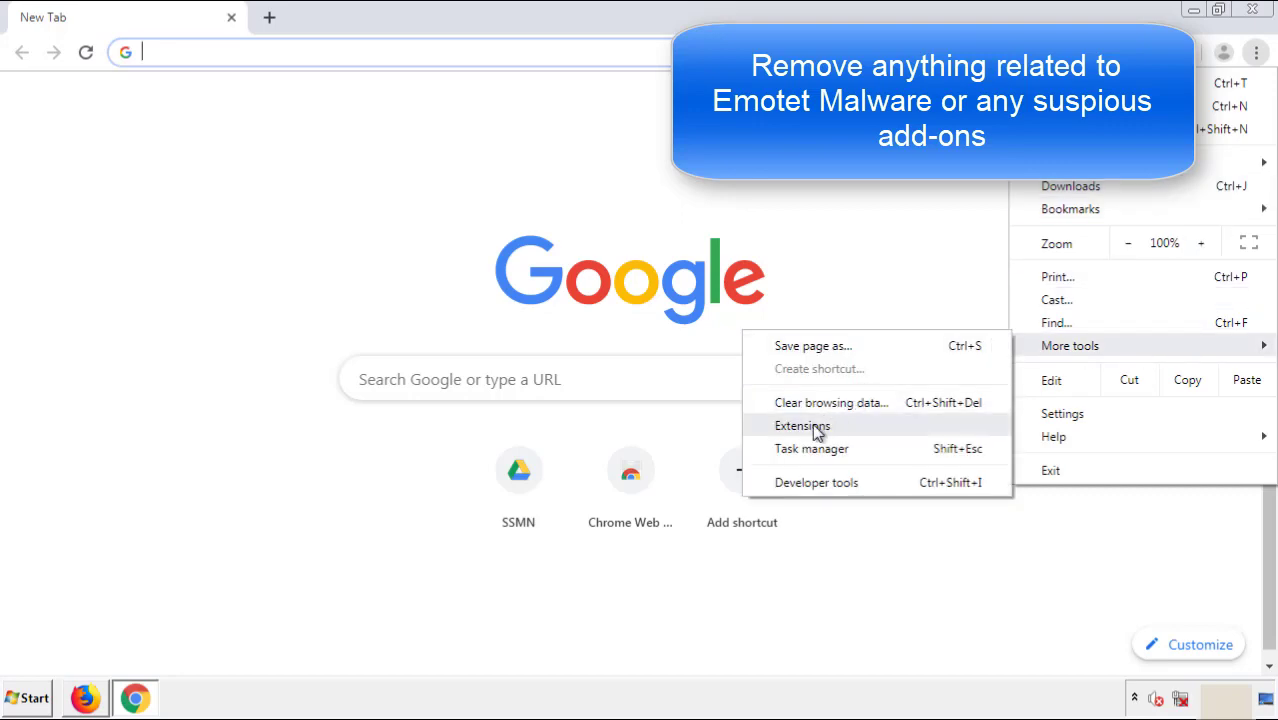
pyautogui.click(812, 425)
pyautogui.scroll(-10, 362, 325)
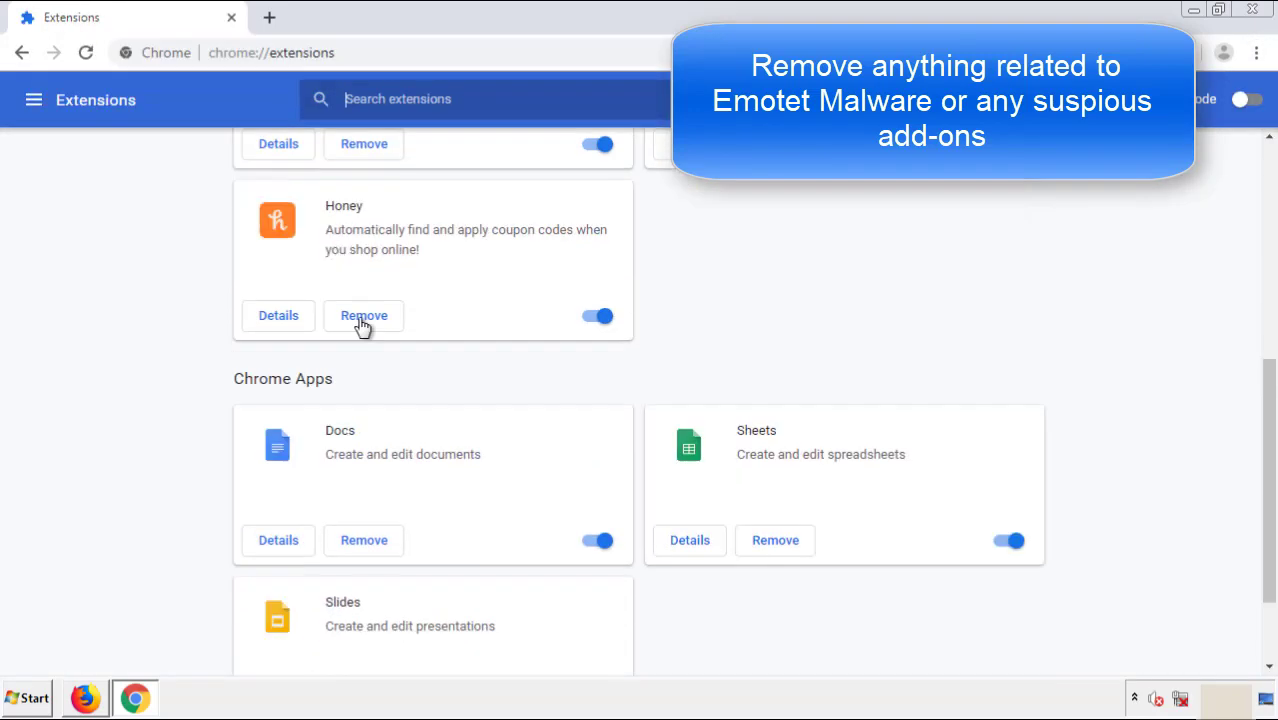
pyautogui.scroll(10, 485, 366)
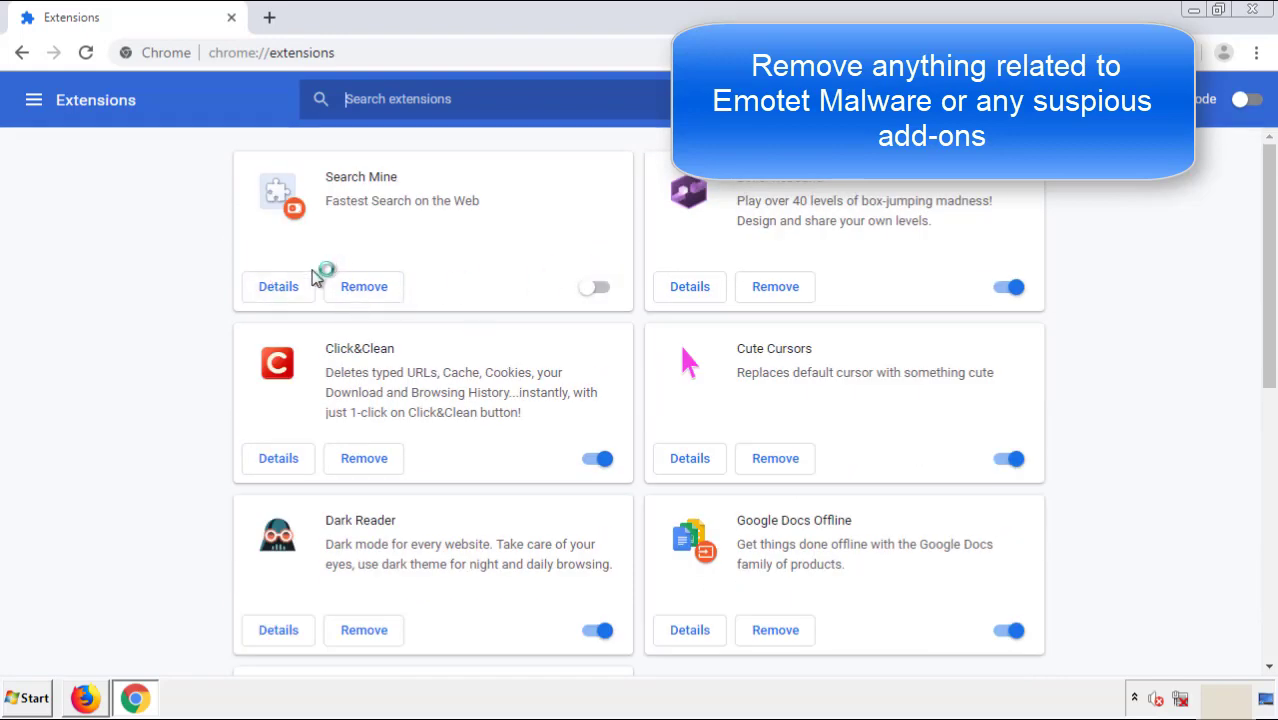
pyautogui.click(361, 294)
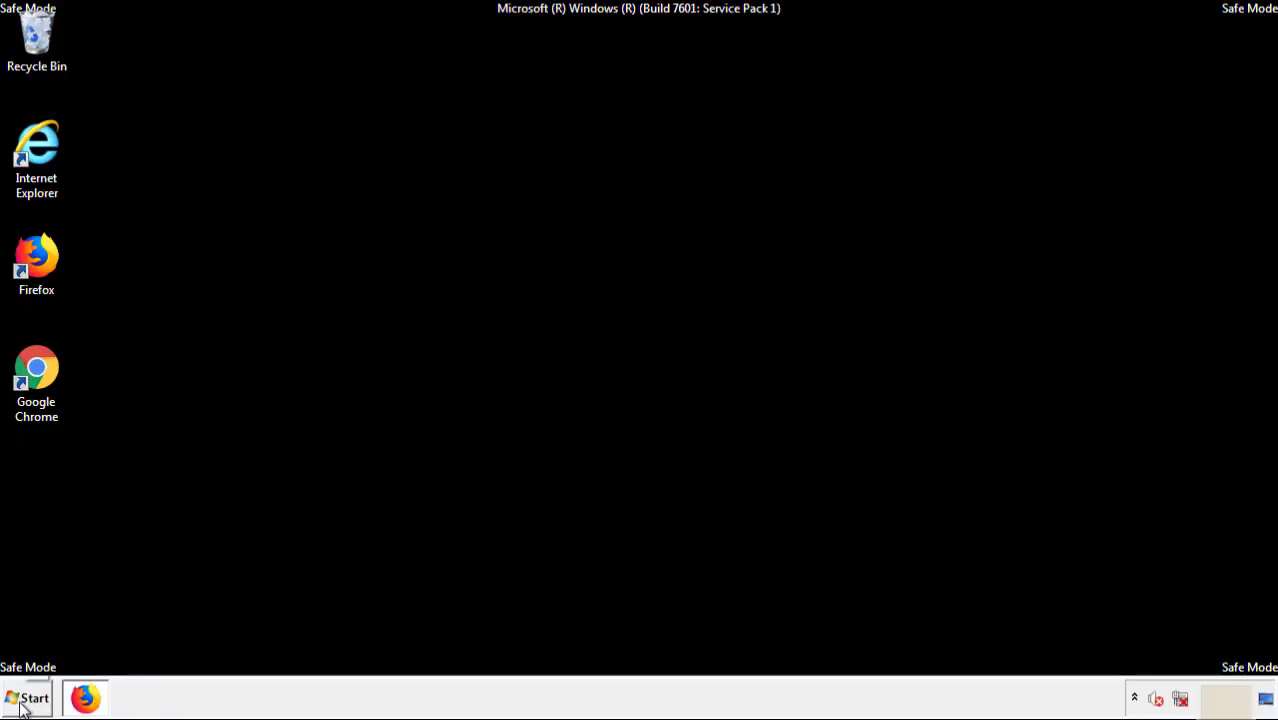
# Bring up the Start menu's Shut down options so Restart is available
pyautogui.click(30, 699)
pyautogui.moveTo(345, 655)
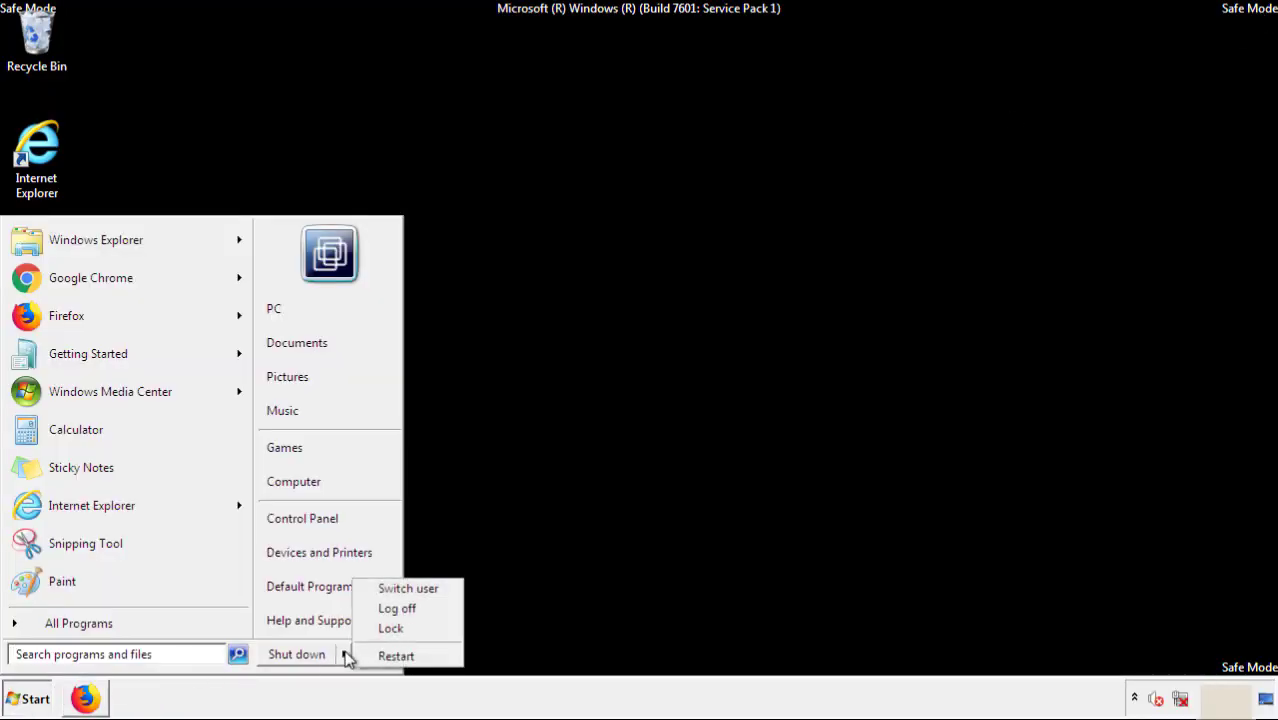